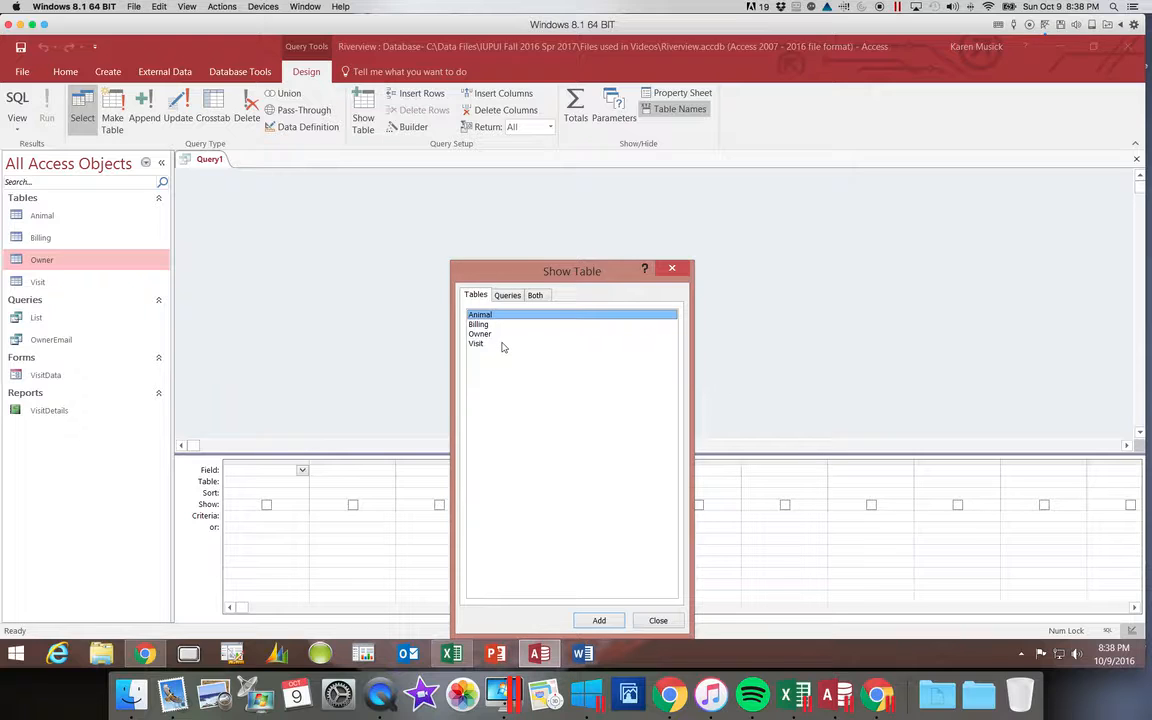
Add the Animal, Visit and Owner tables to the query design and close the table list
{"action": "left_click", "coordinate": [599, 621]}
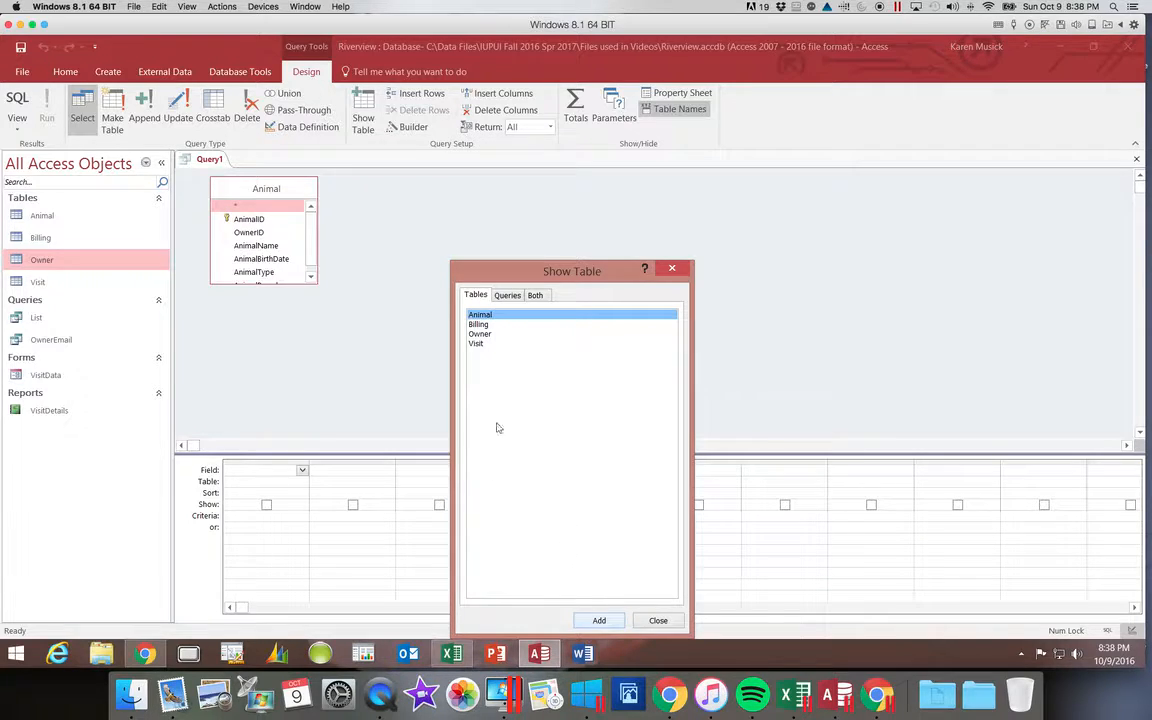
{"action": "left_click", "coordinate": [484, 348]}
{"action": "left_click", "coordinate": [599, 620]}
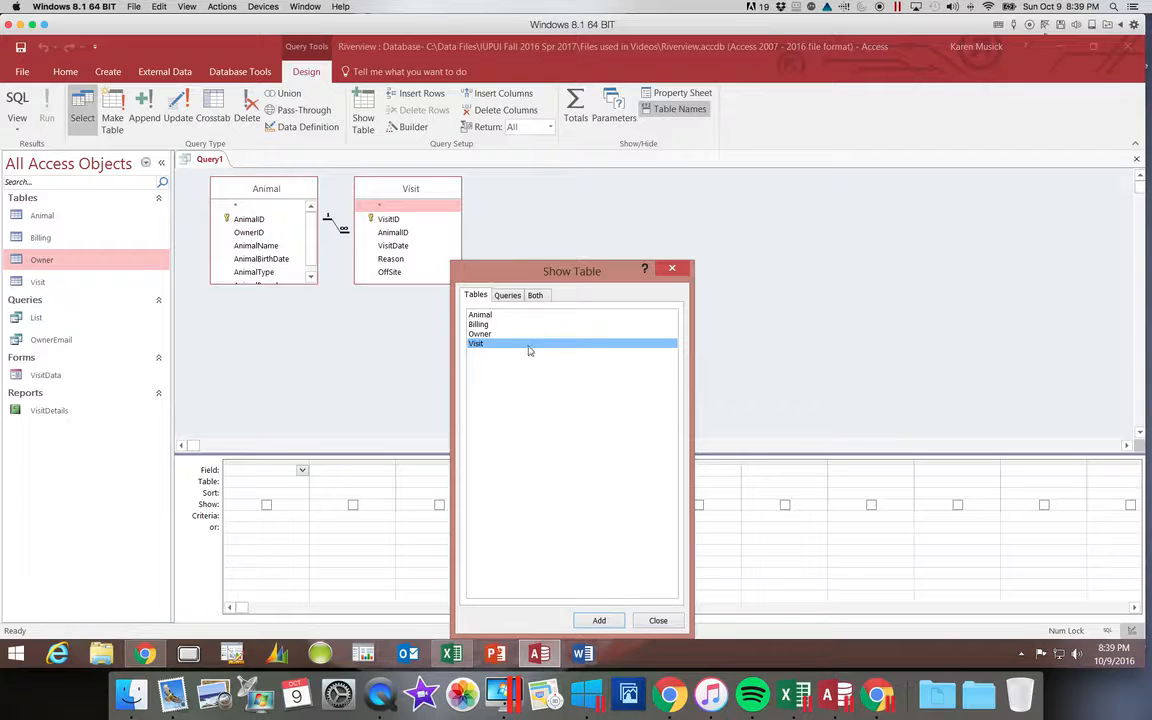
{"action": "left_click", "coordinate": [494, 336]}
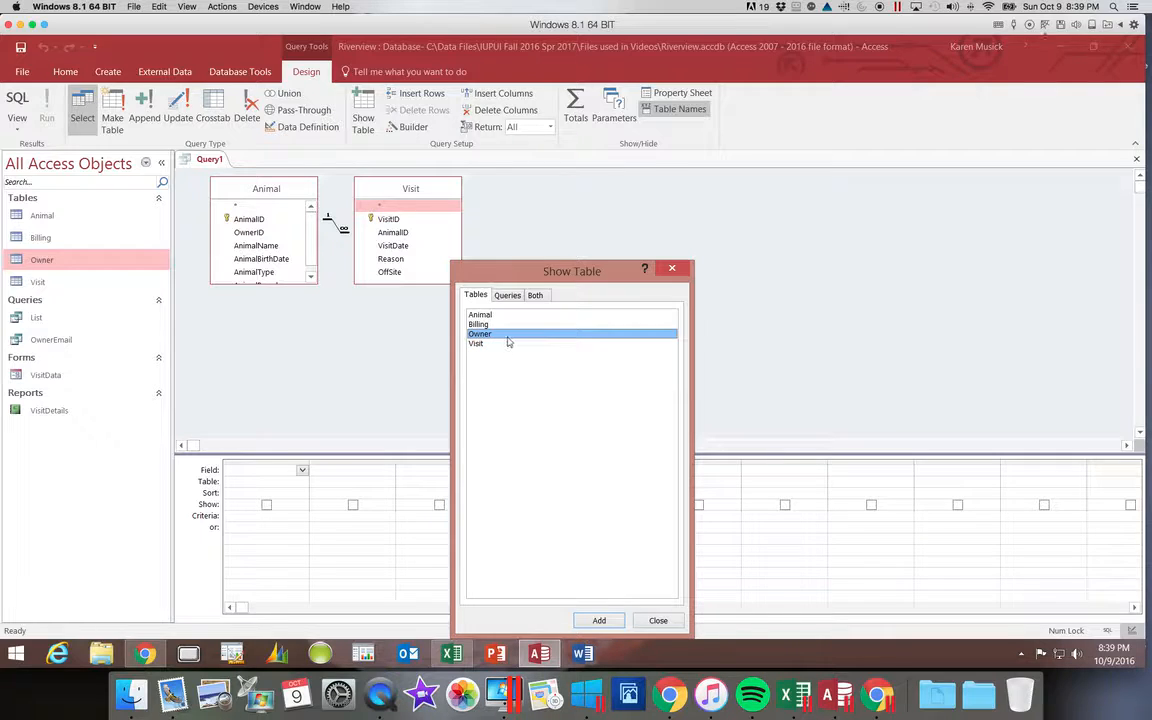
{"action": "left_click", "coordinate": [600, 621]}
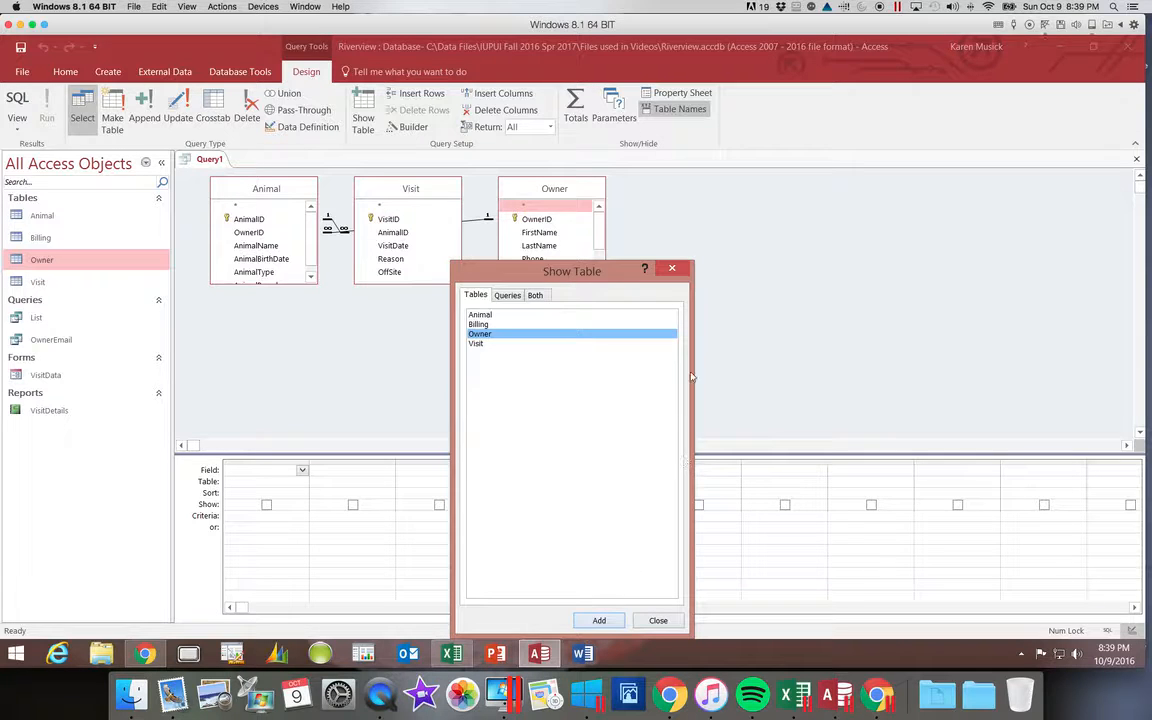
{"action": "left_click", "coordinate": [672, 269]}
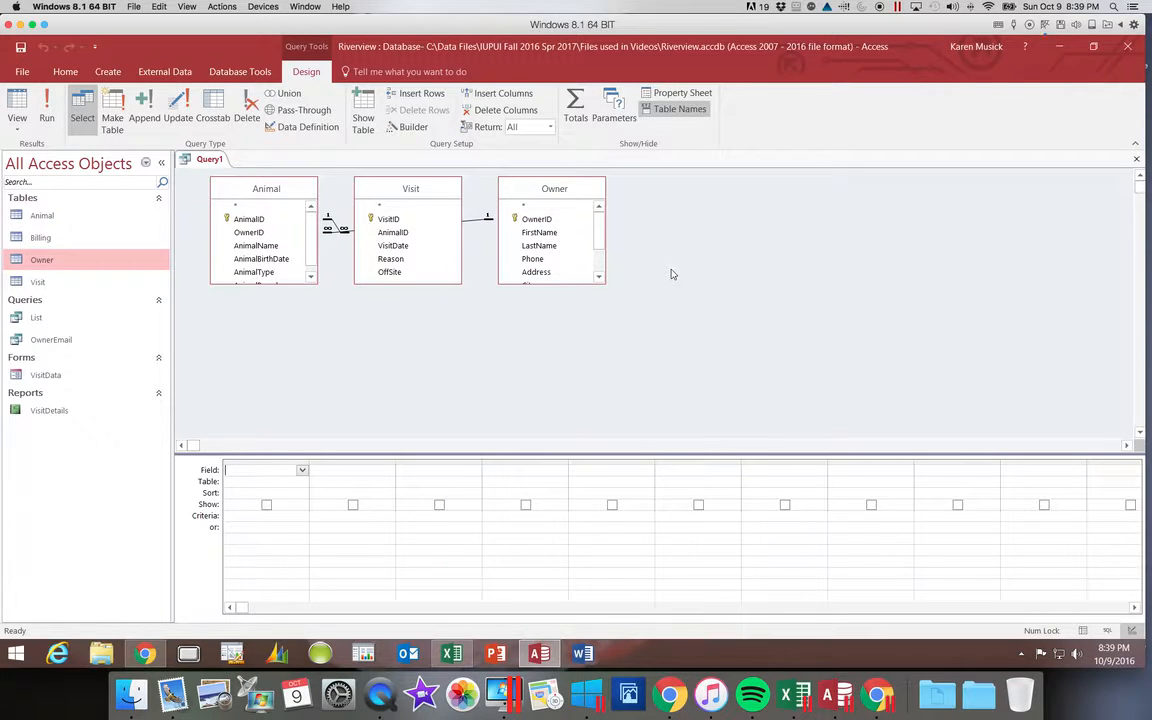
Remove the Owner table from the query design
{"action": "left_click", "coordinate": [575, 191]}
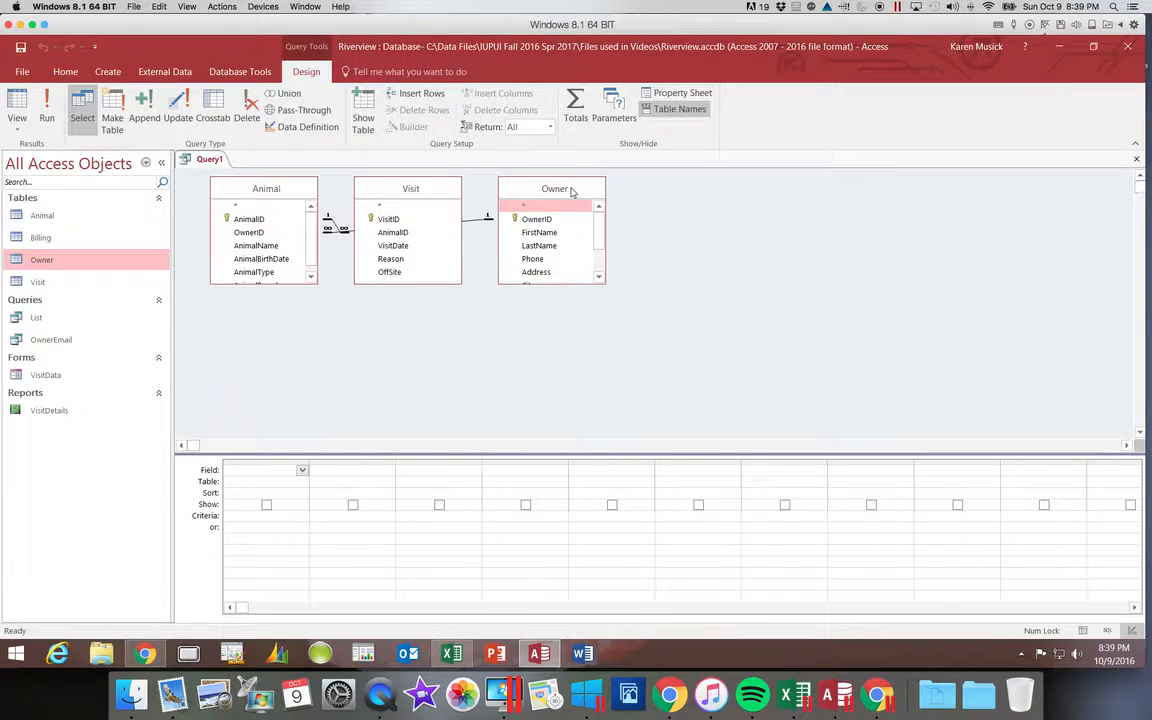
{"action": "right_click", "coordinate": [572, 191]}
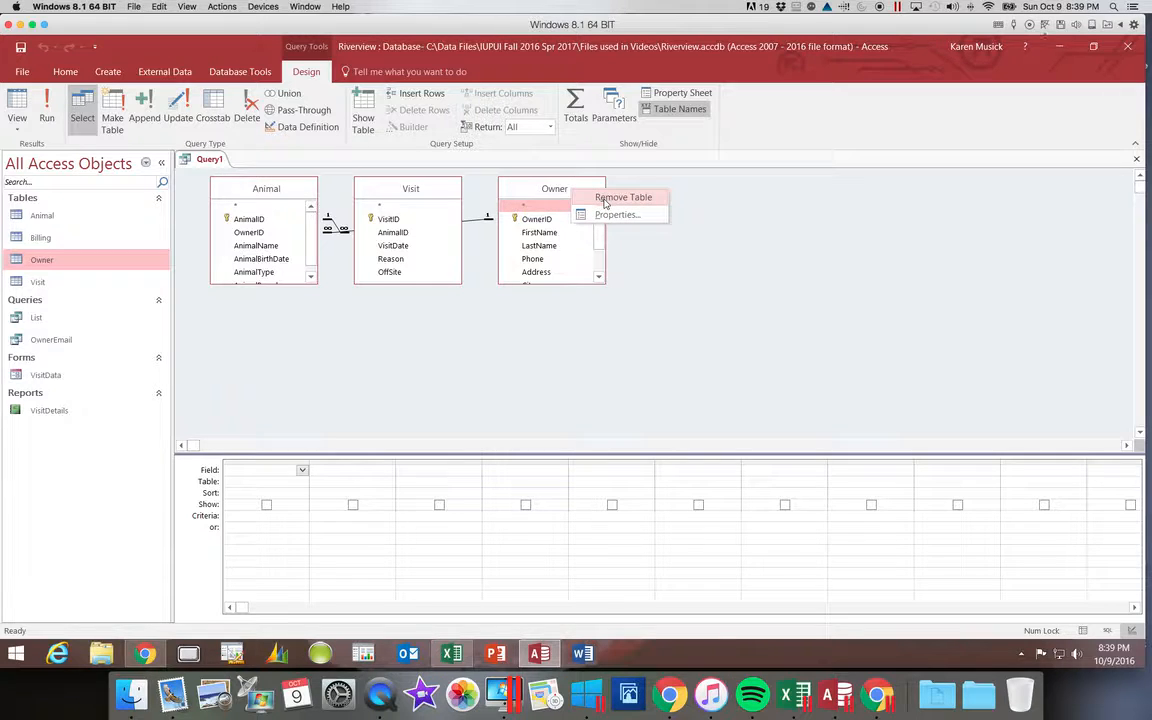
{"action": "left_click", "coordinate": [604, 201]}
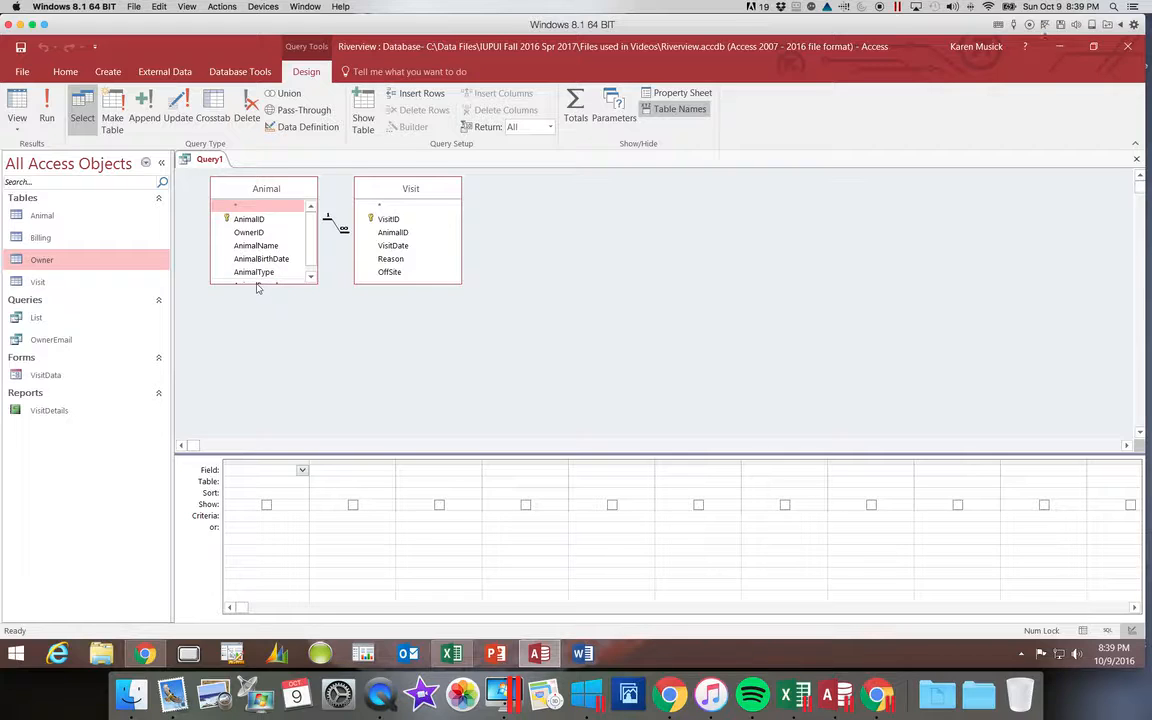
Lengthen the Animal field list, and add AnimalType, AnimalBreed, AnimalName, VisitDate and Reason to the design grid in that order
{"action": "left_click_drag", "start_coordinate": [257, 284], "coordinate": [258, 298]}
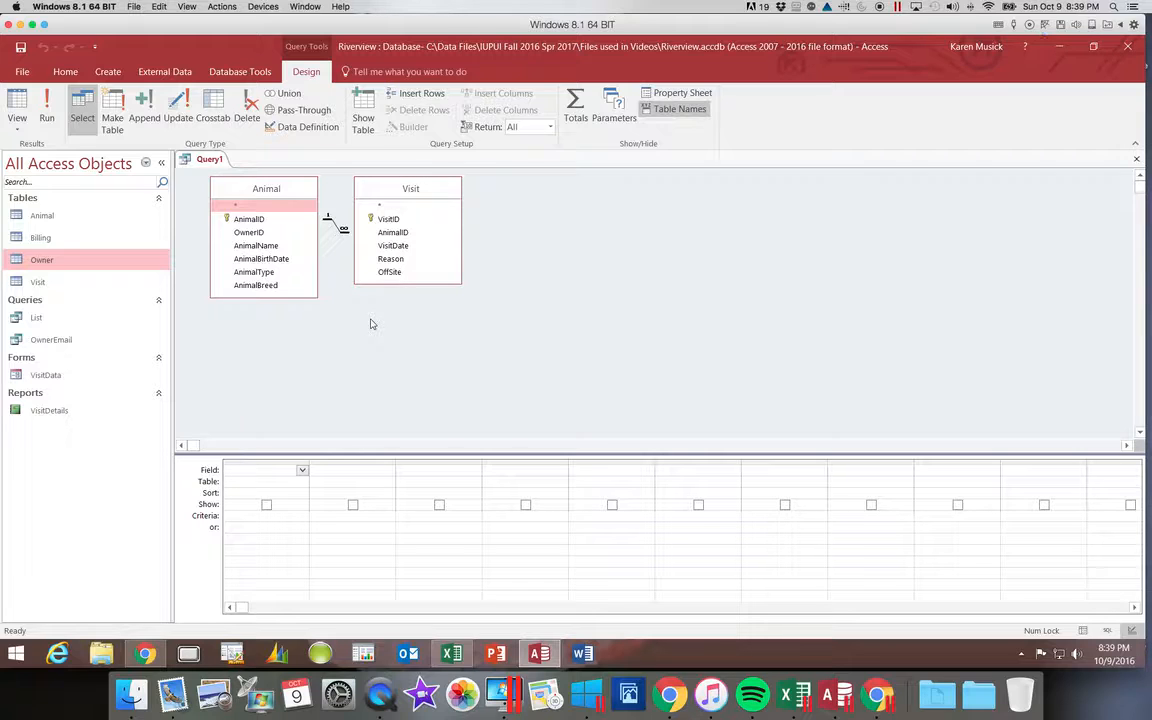
{"action": "double_click", "coordinate": [279, 276]}
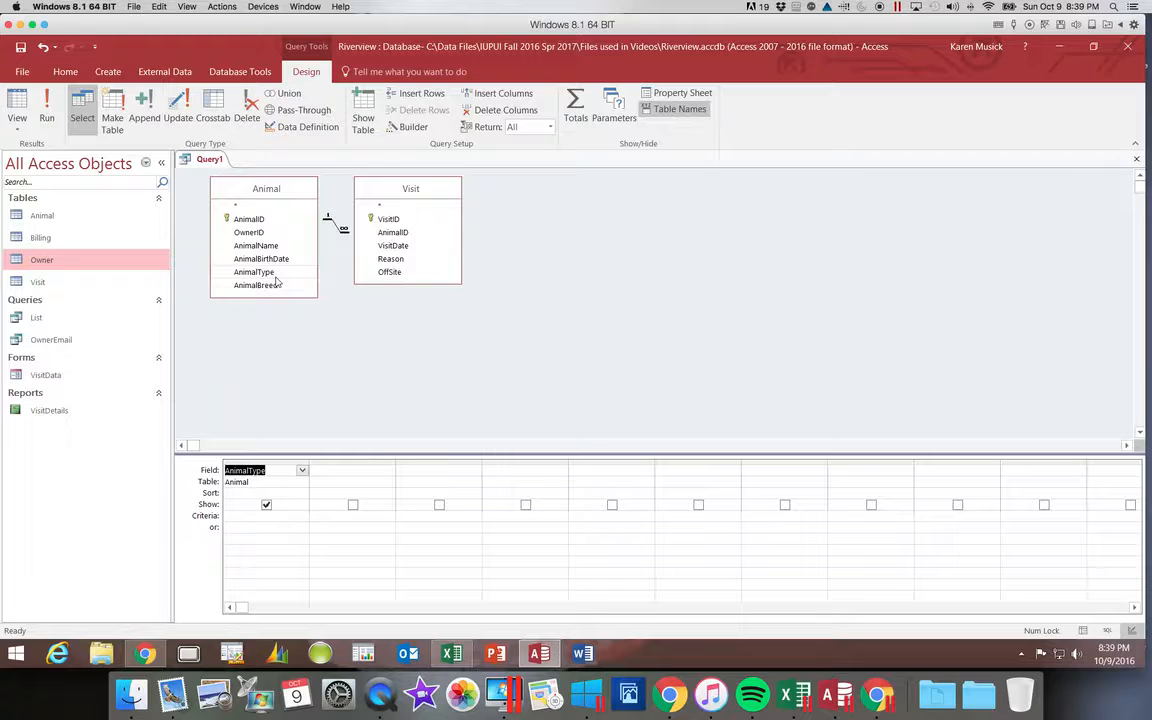
{"action": "double_click", "coordinate": [270, 287]}
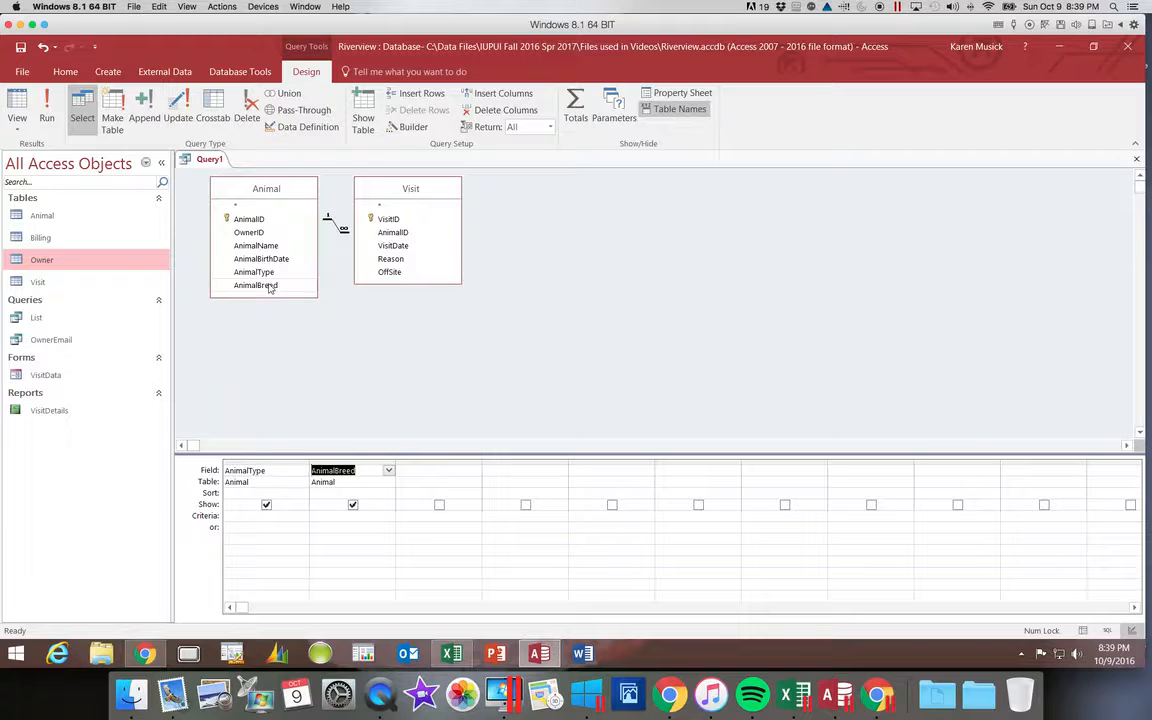
{"action": "double_click", "coordinate": [268, 247]}
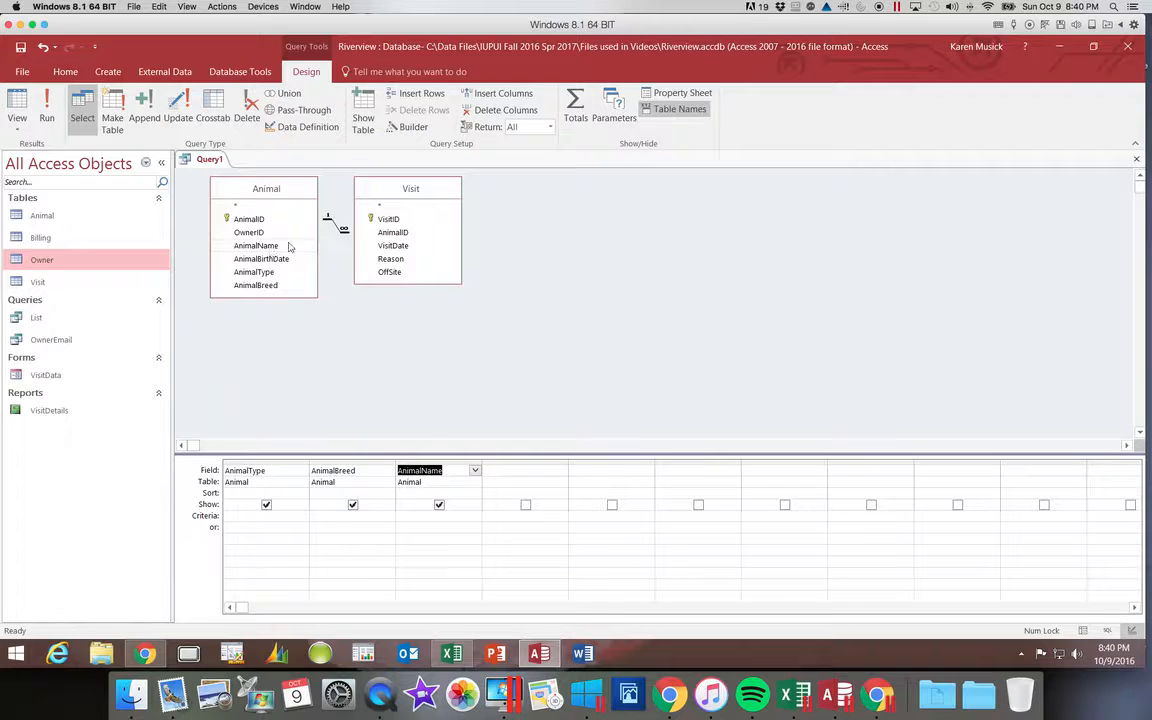
{"action": "double_click", "coordinate": [393, 245]}
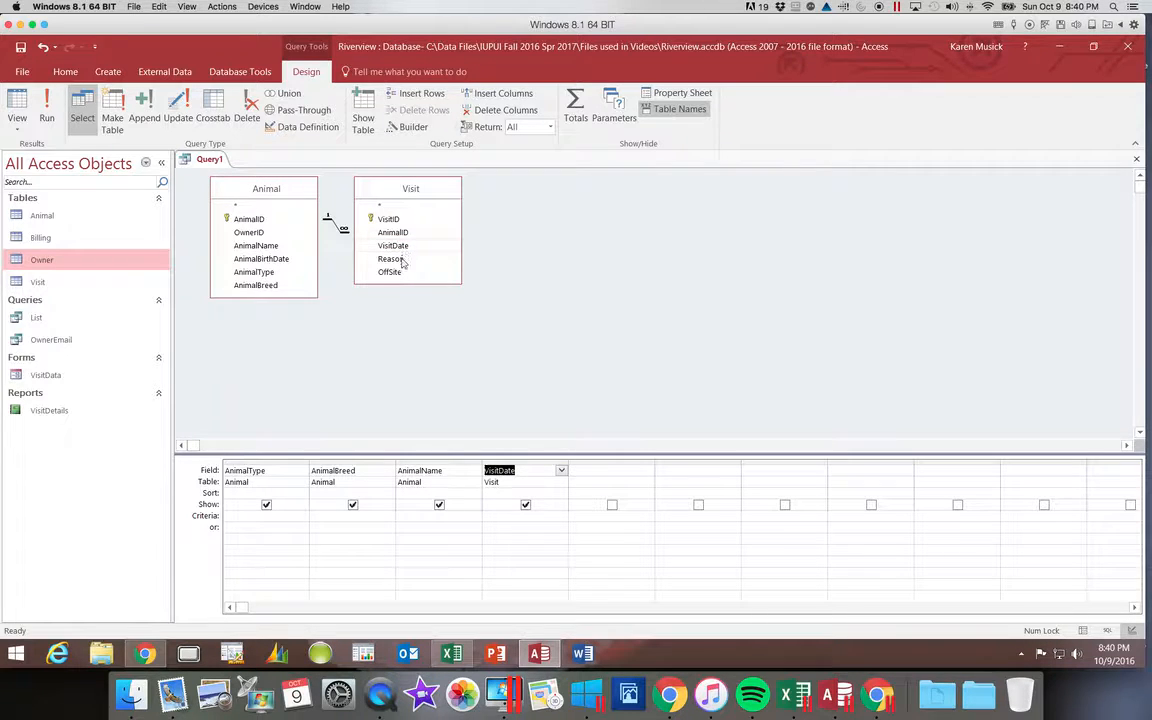
{"action": "left_click", "coordinate": [399, 259]}
{"action": "double_click", "coordinate": [399, 259]}
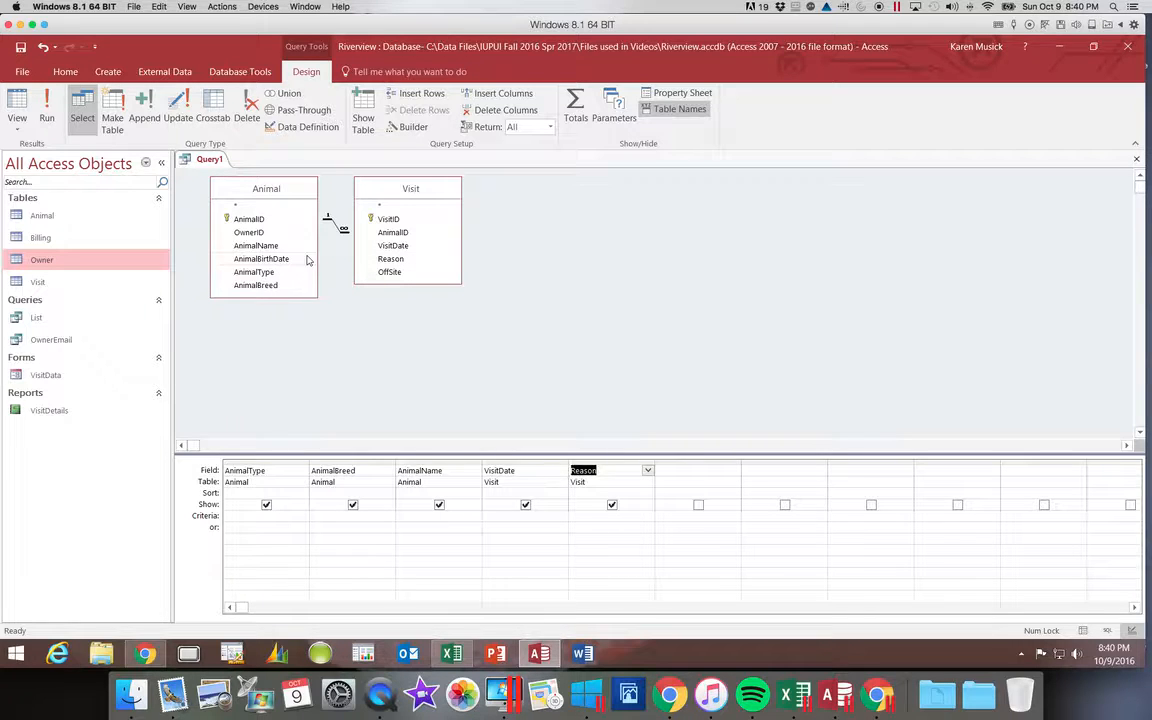
Run the query and highlight the visit records of Bailey the beagle and Whiskers the Burmese cat
{"action": "left_click", "coordinate": [47, 112]}
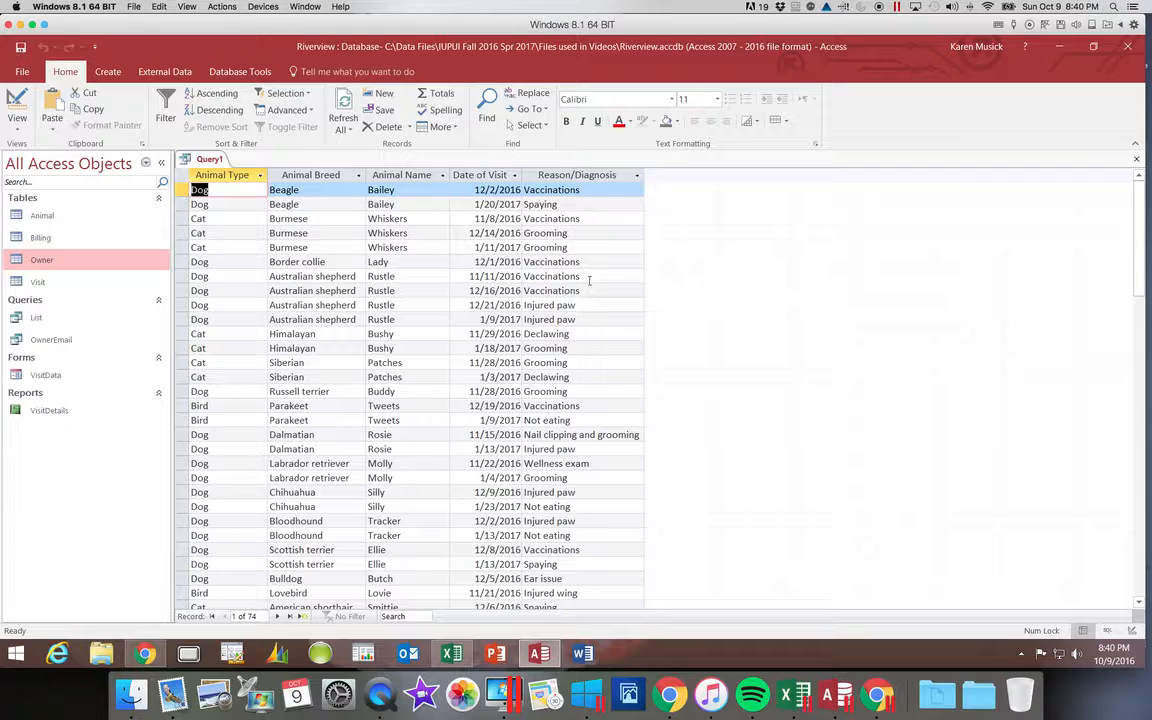
{"action": "left_click_drag", "start_coordinate": [183, 190], "coordinate": [186, 200]}
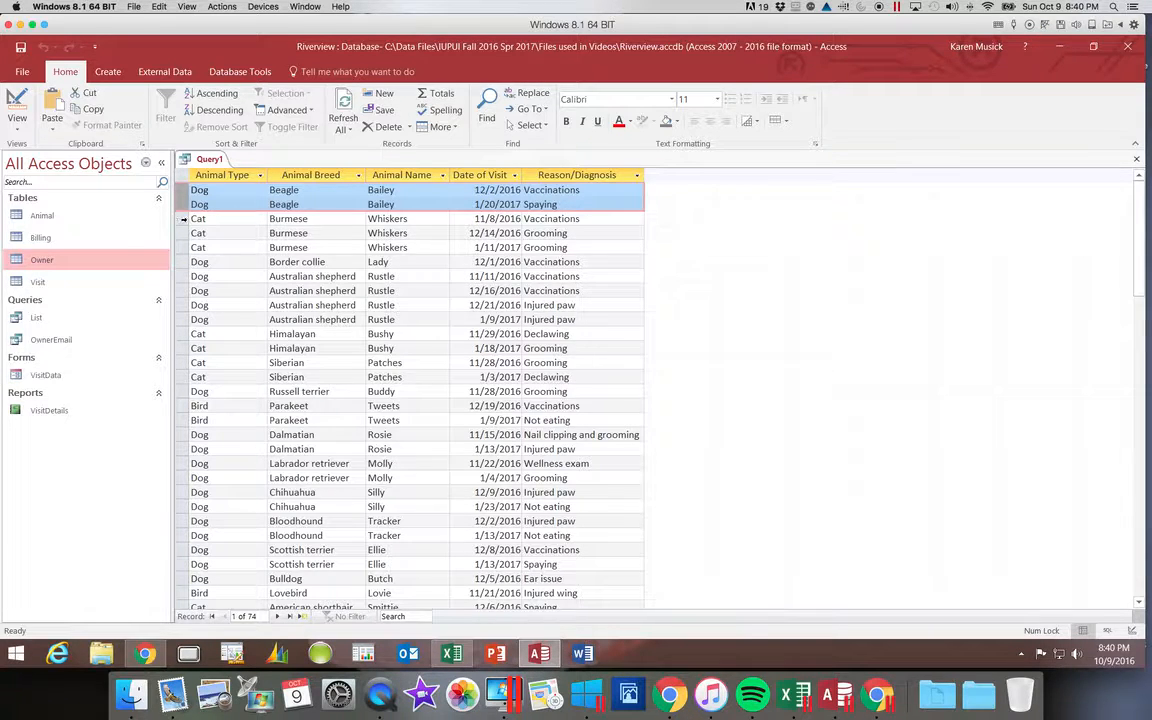
{"action": "left_click_drag", "start_coordinate": [182, 219], "coordinate": [181, 247]}
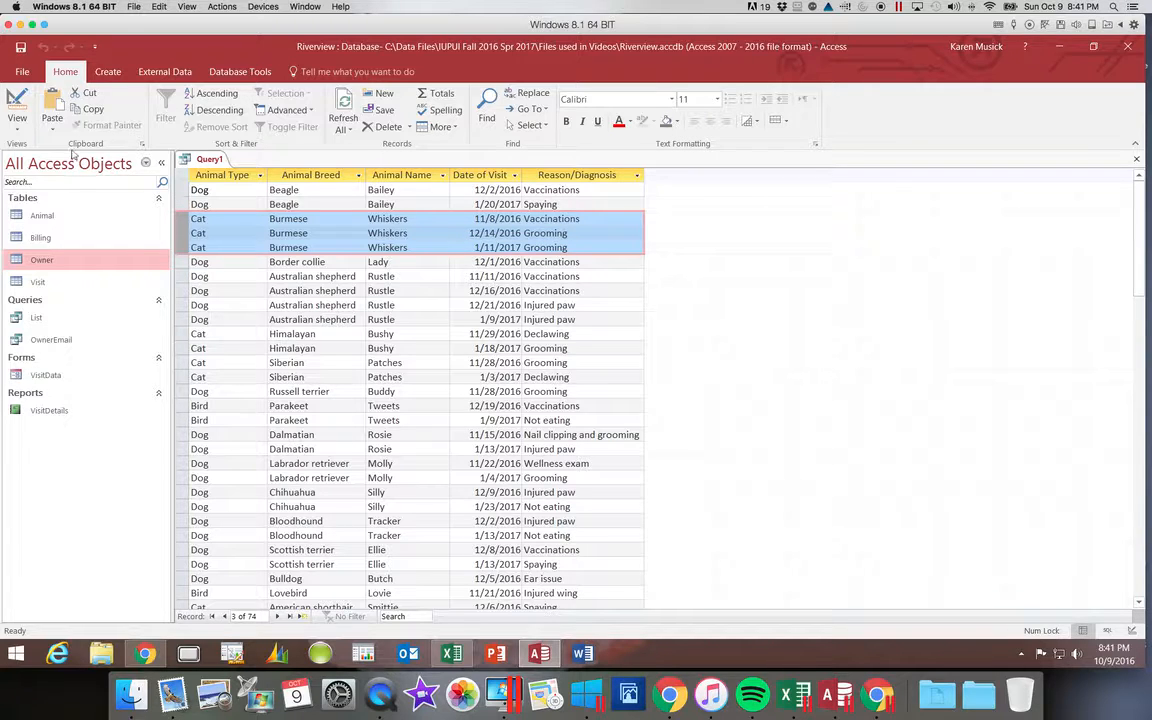
Save the query under the name AnimalVisits
{"action": "left_click", "coordinate": [21, 48]}
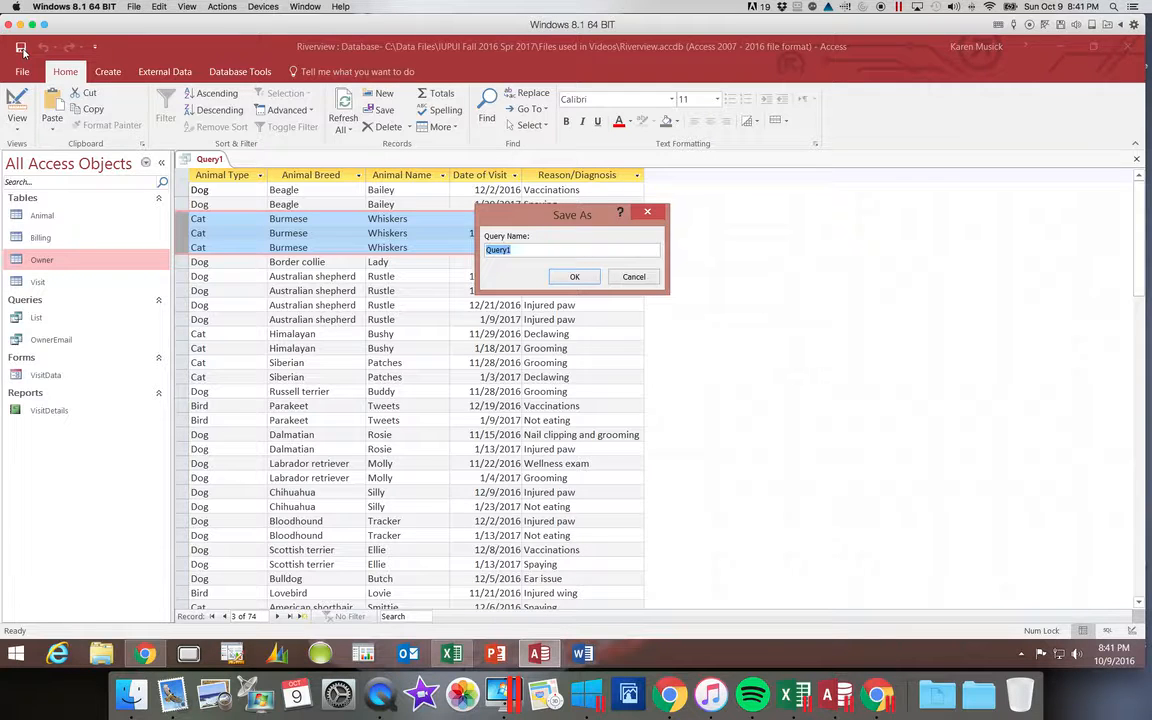
{"action": "type", "text": "AnimalVisits"}
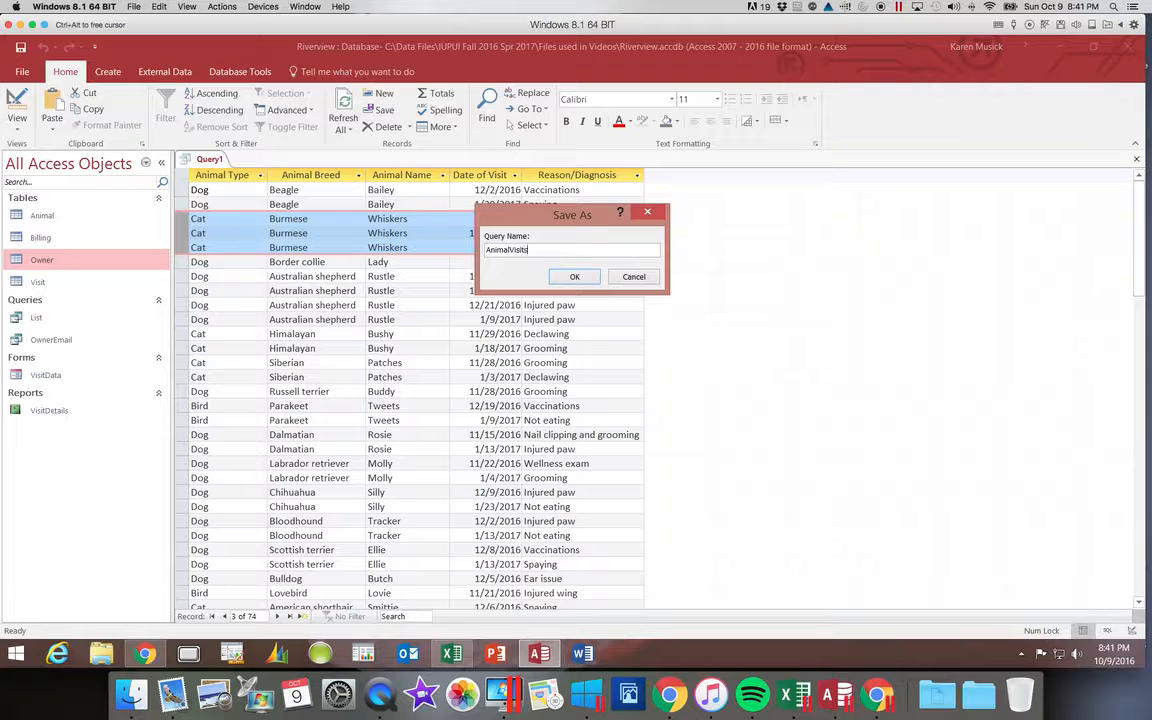
{"action": "key", "text": "Return"}
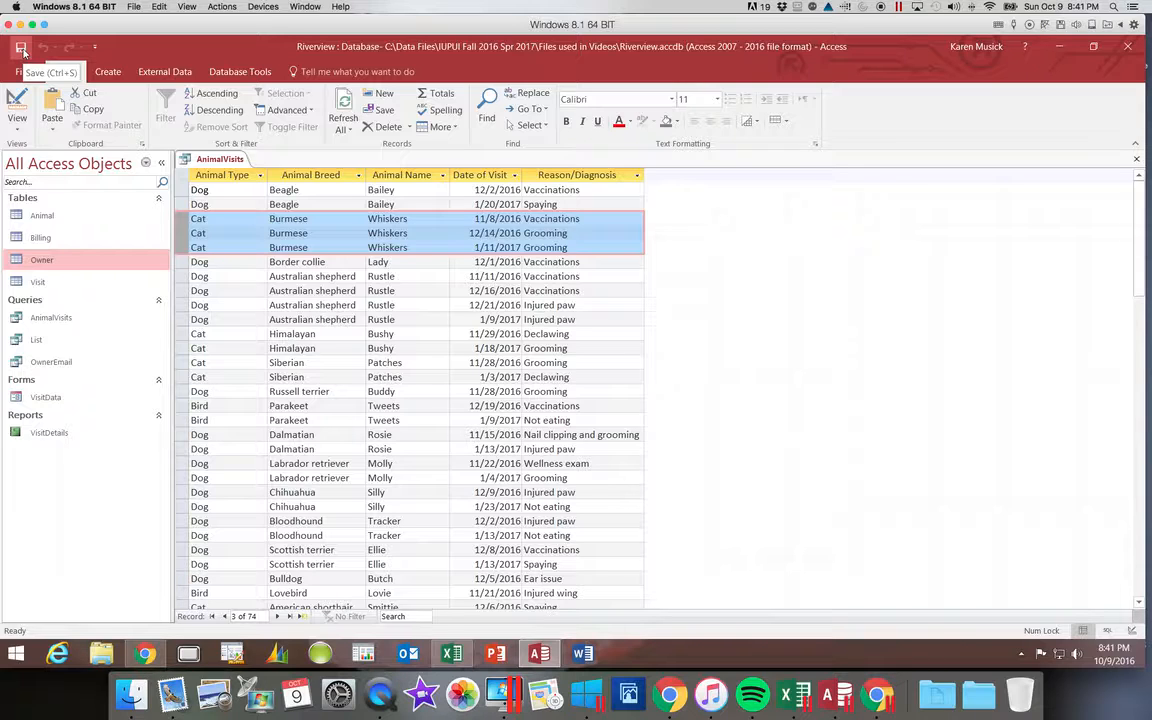
{"action": "left_click", "coordinate": [22, 50]}
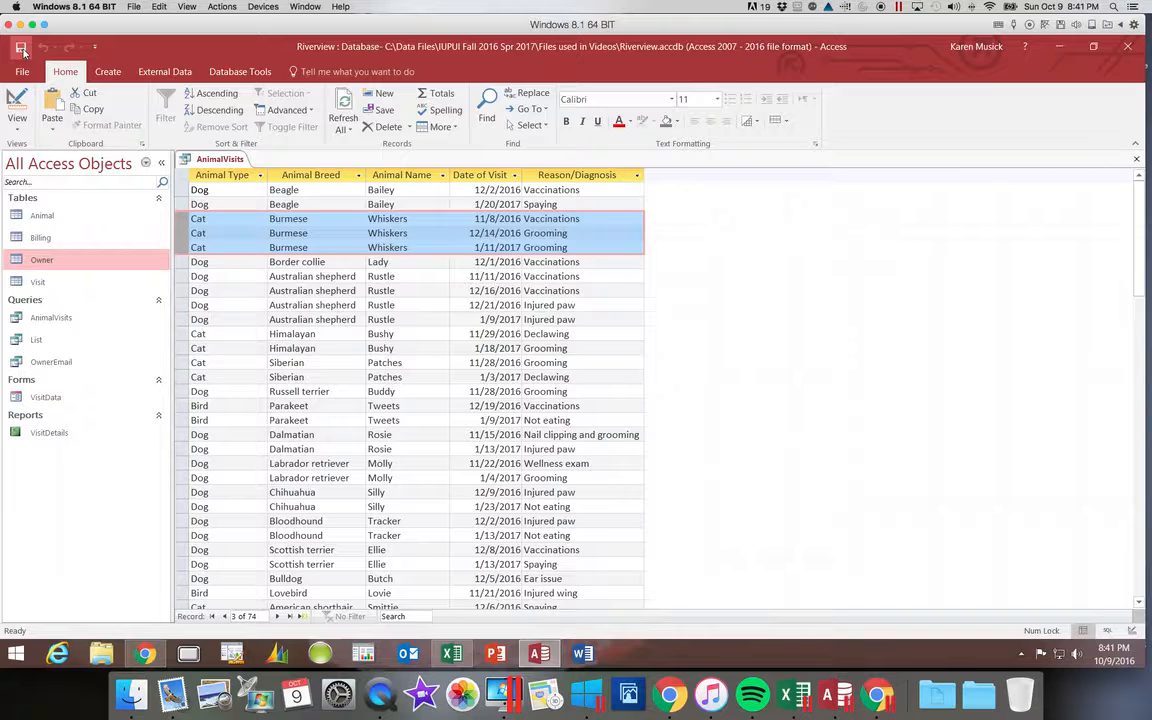
{"action": "left_click", "coordinate": [24, 54]}
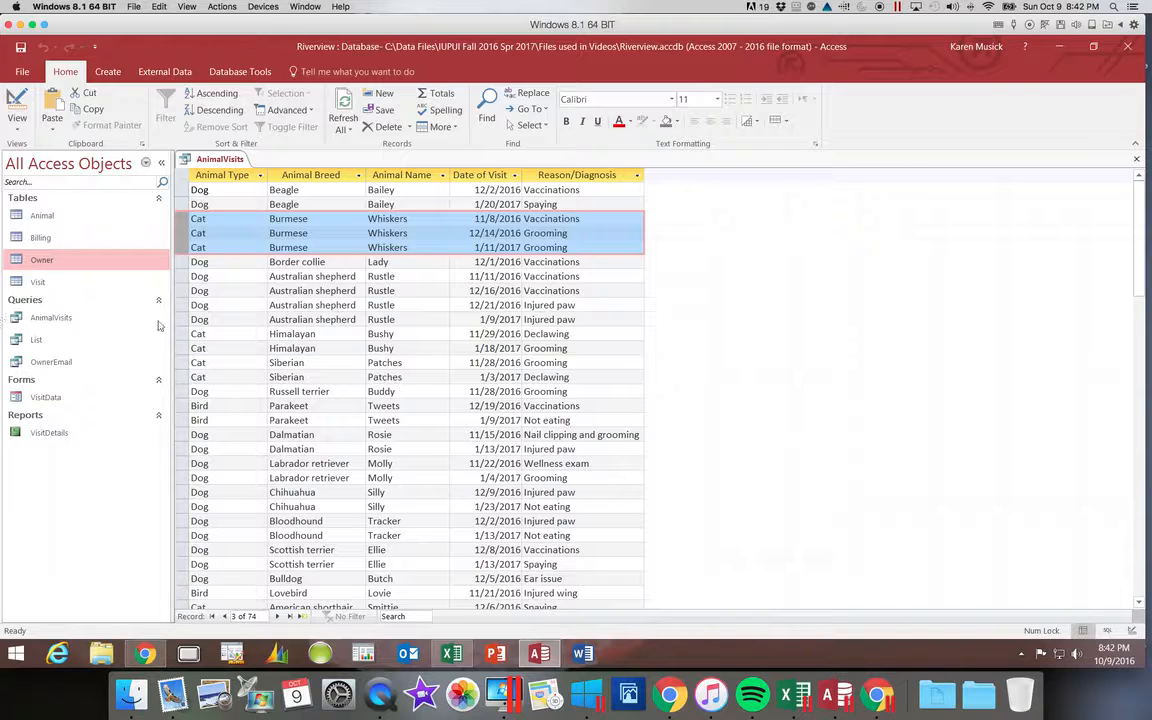
Sort the query results ascending by Animal Type, by Animal Breed, and by Animal Type again to order breeds within types
{"action": "left_click", "coordinate": [261, 176]}
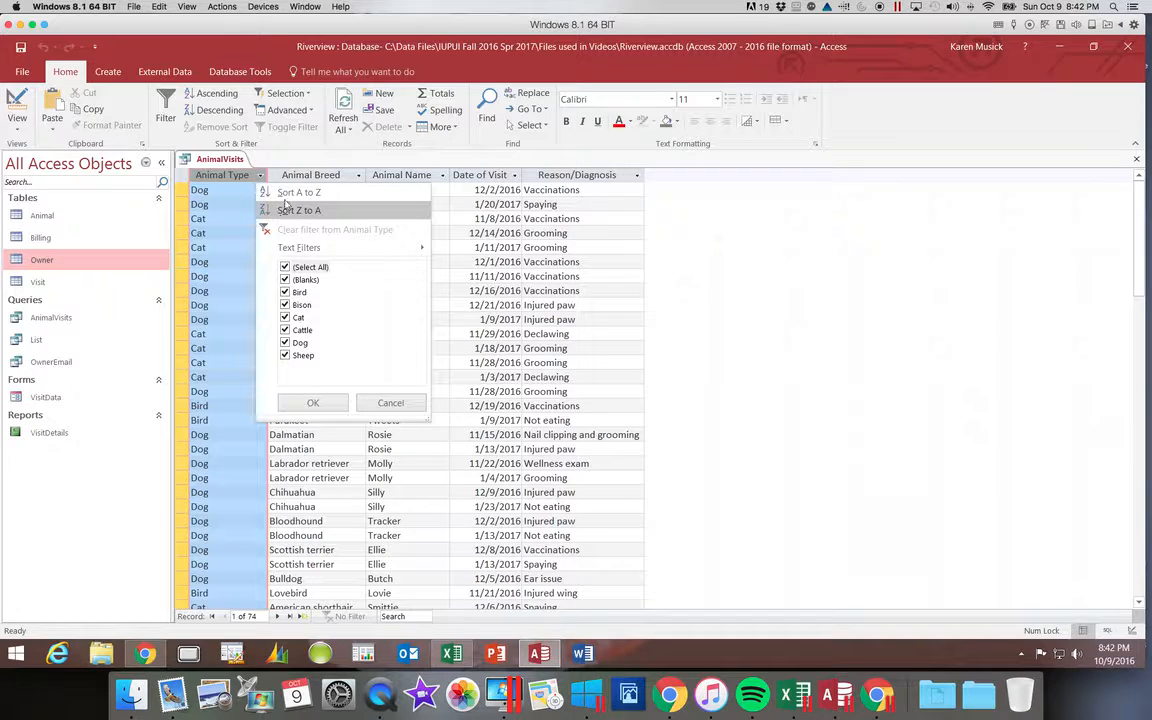
{"action": "left_click", "coordinate": [287, 198]}
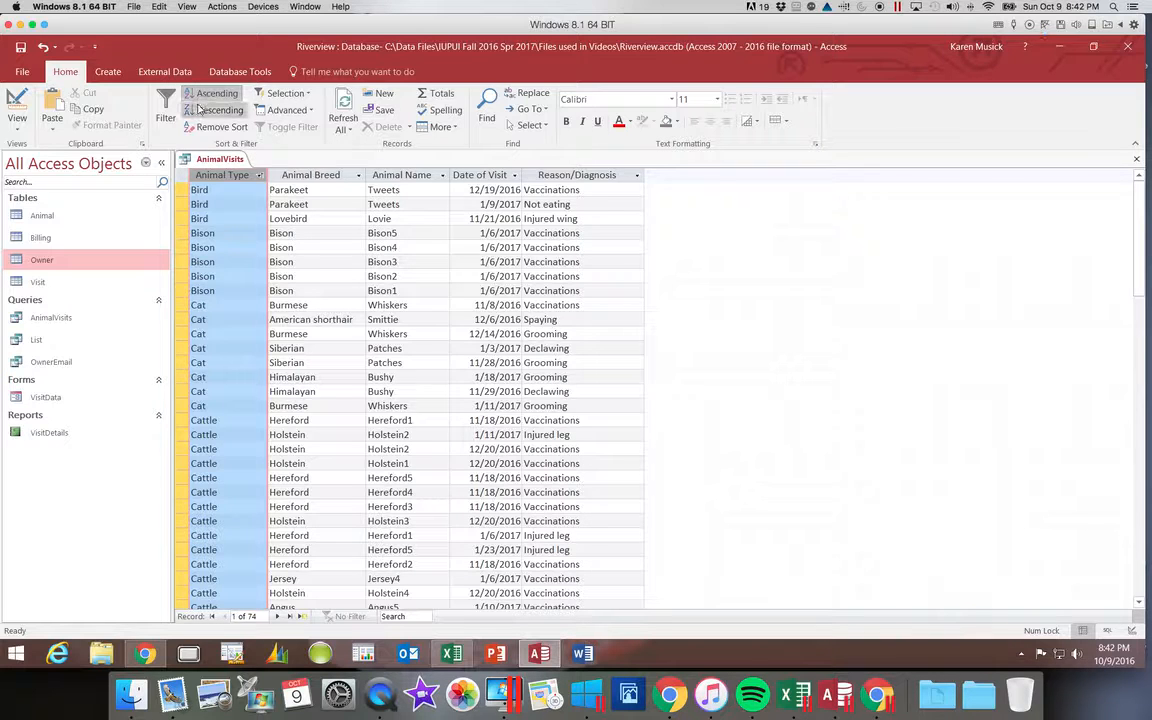
{"action": "left_click", "coordinate": [326, 174]}
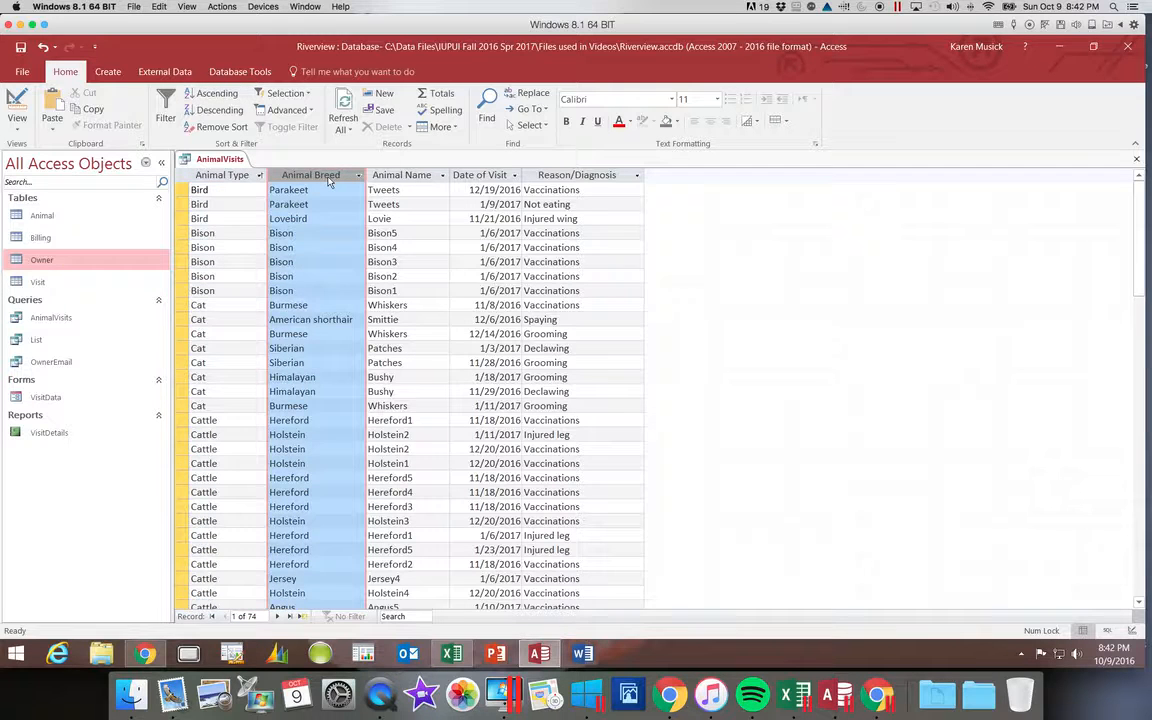
{"action": "left_click", "coordinate": [222, 96]}
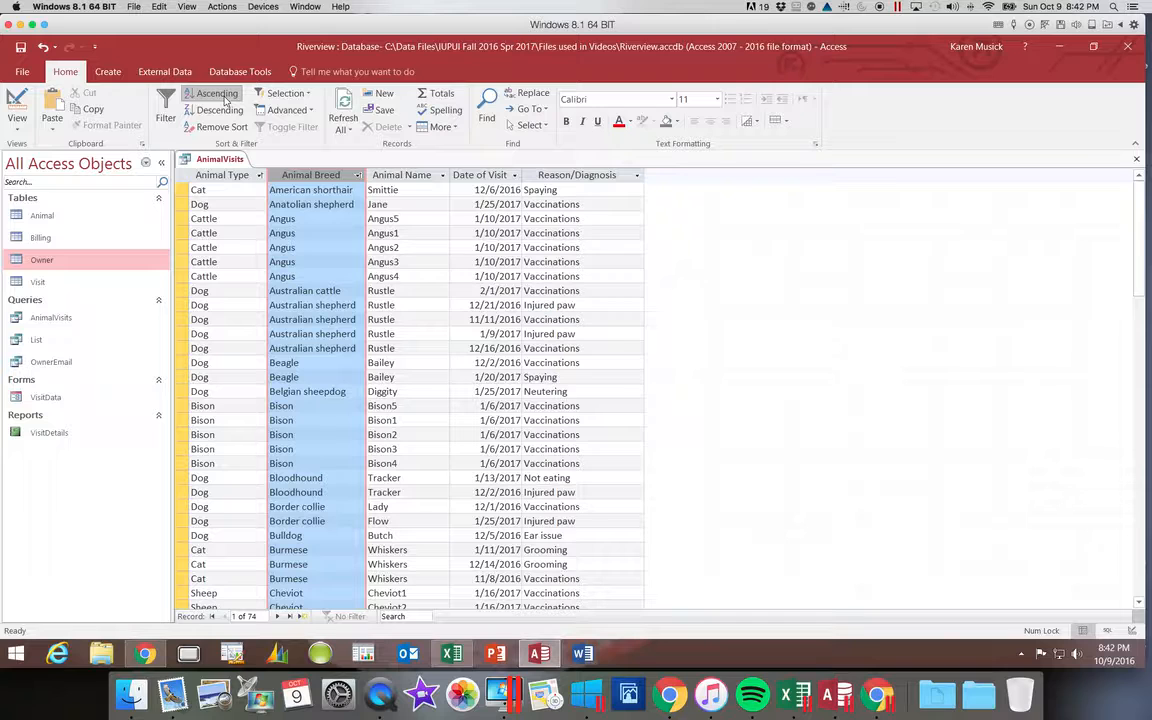
{"action": "left_click", "coordinate": [226, 174]}
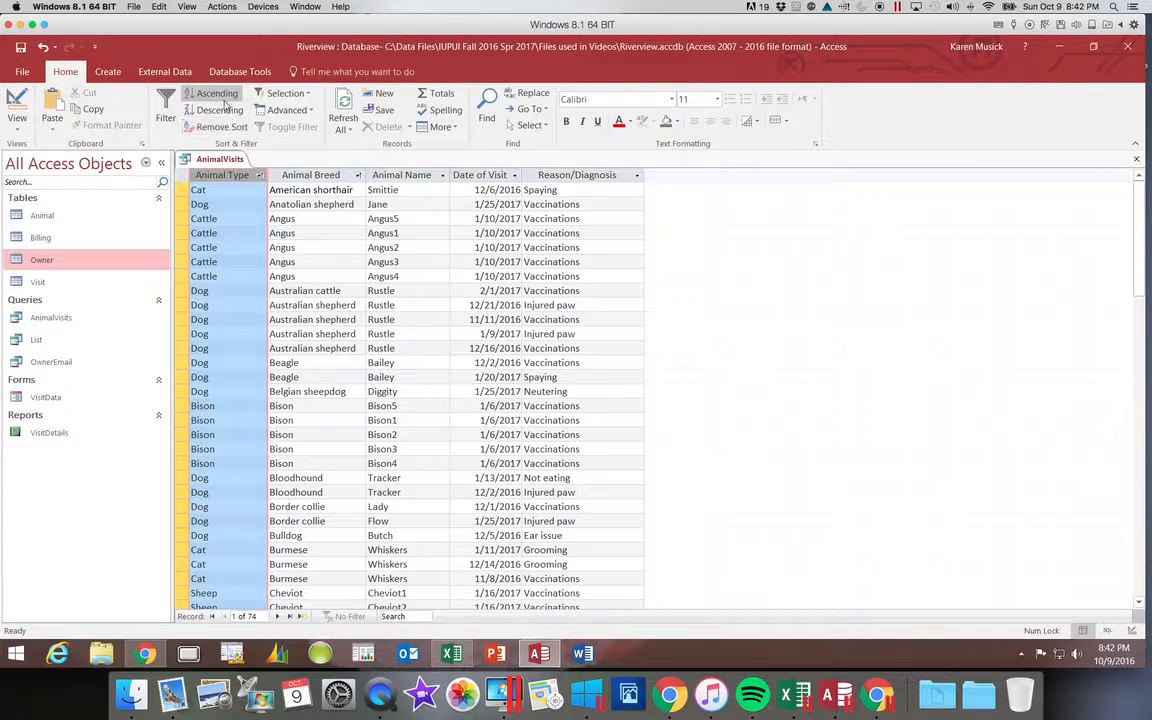
{"action": "left_click", "coordinate": [220, 94]}
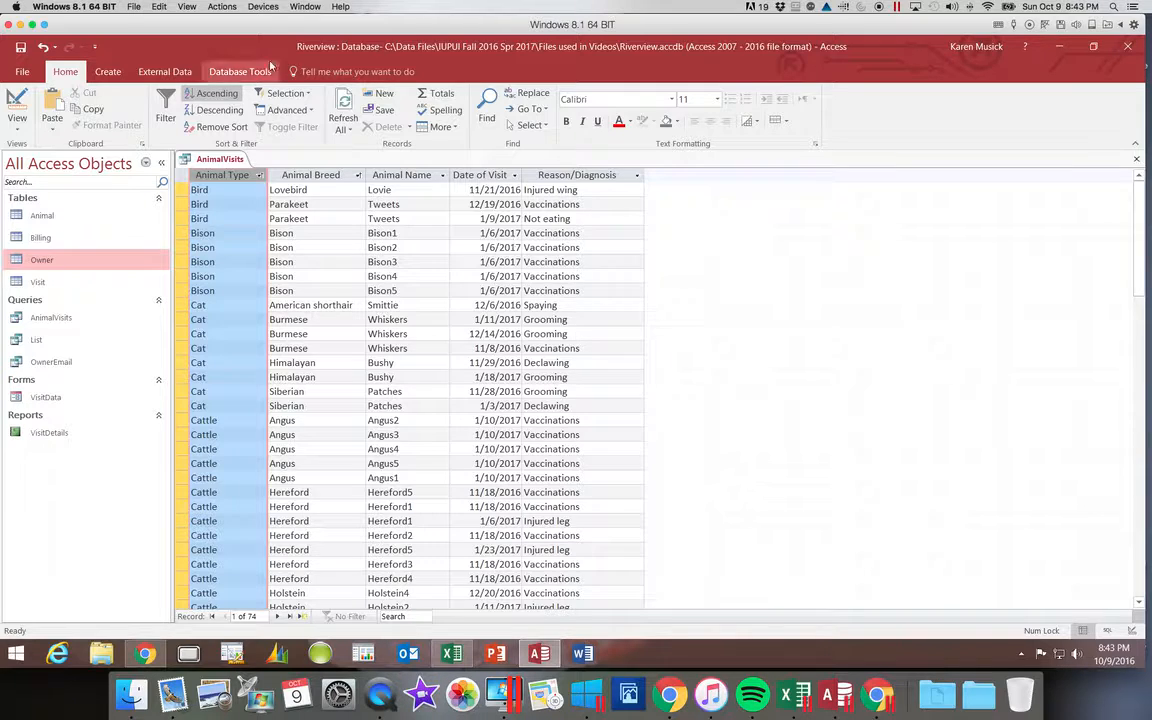
Remove all sorting from the query results and select the Animal Breed column
{"action": "left_click", "coordinate": [224, 126]}
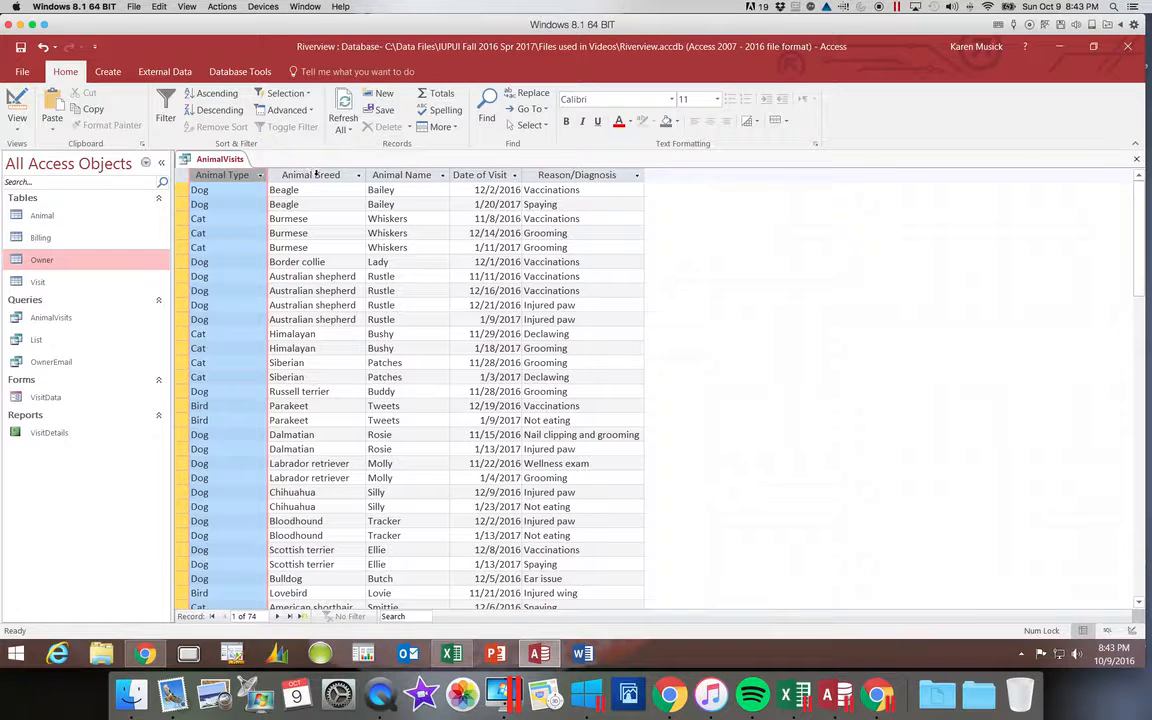
{"action": "left_click", "coordinate": [312, 174]}
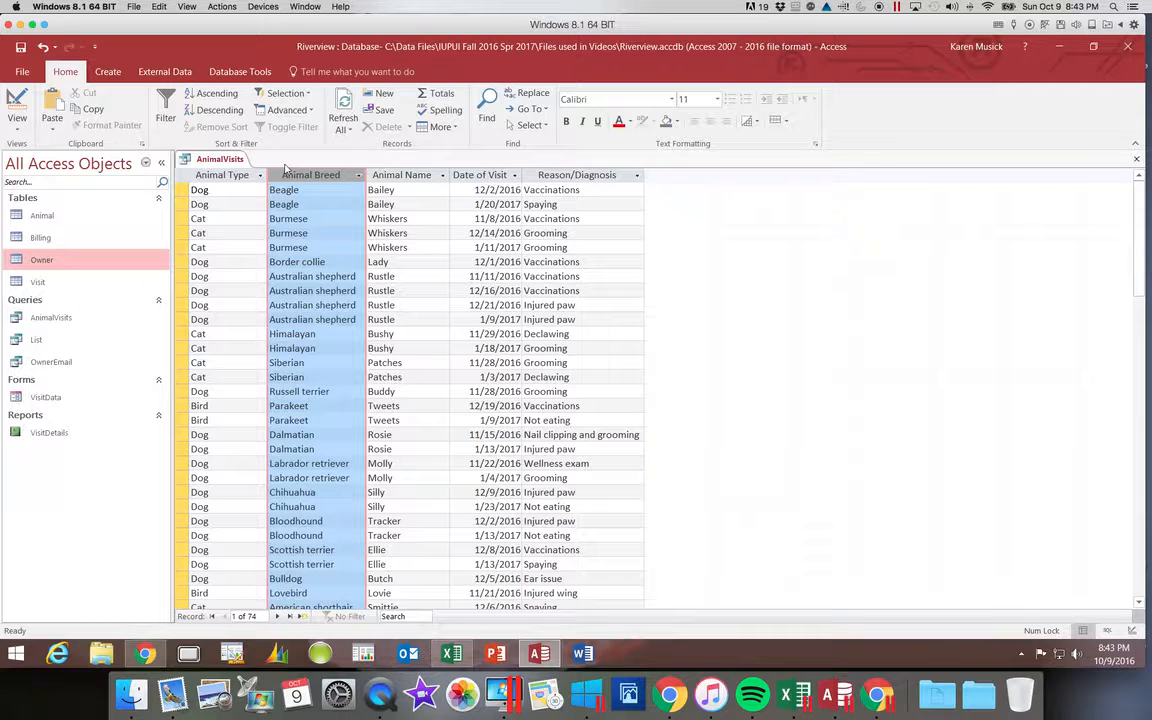
Switch the AnimalVisits query to Design View and set the AnimalBreed field to sort in ascending order
{"action": "left_click", "coordinate": [16, 131]}
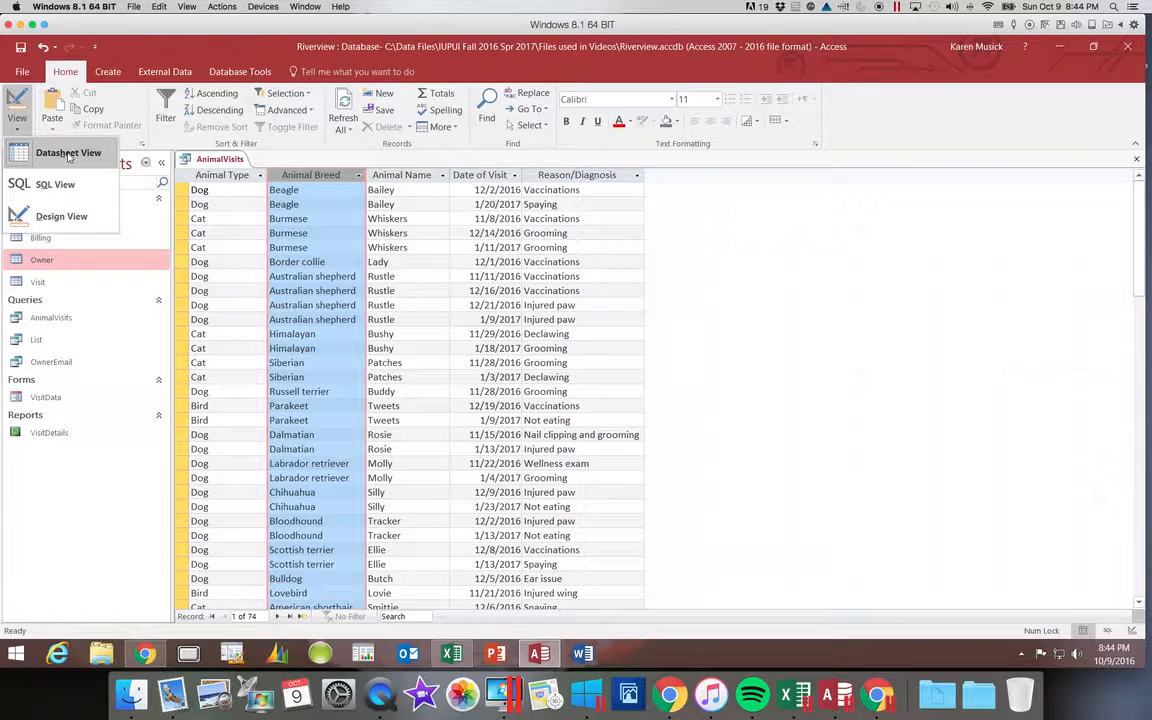
{"action": "left_click", "coordinate": [60, 216]}
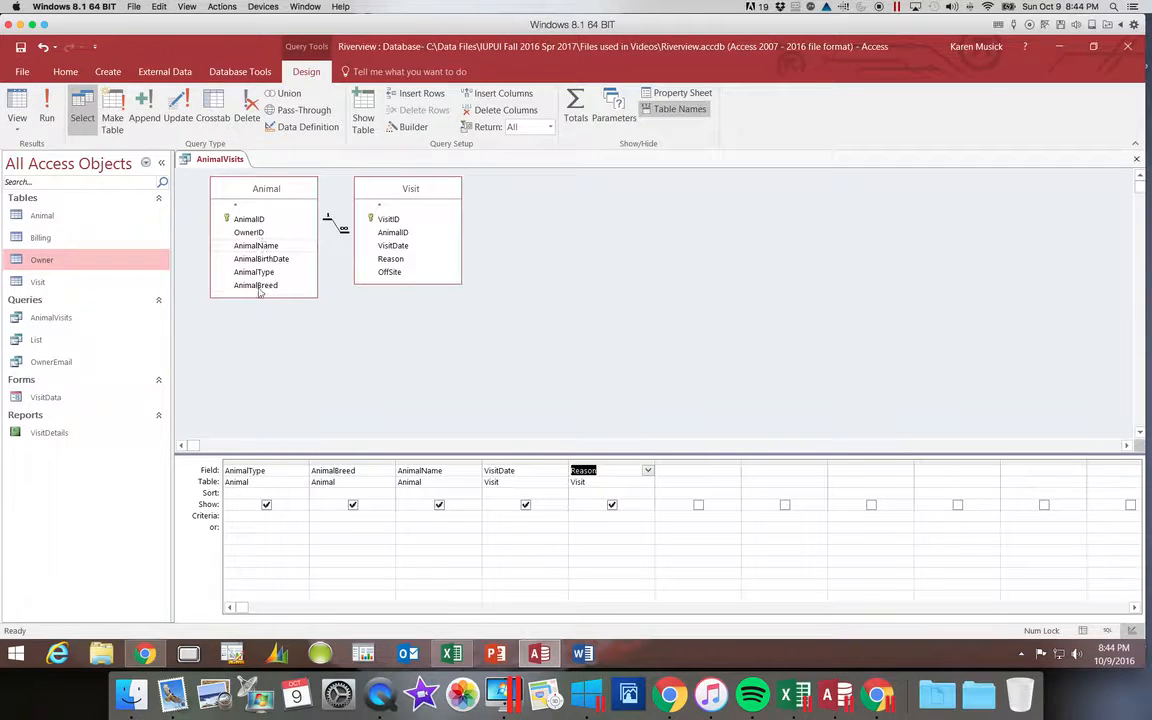
{"action": "left_click", "coordinate": [243, 494]}
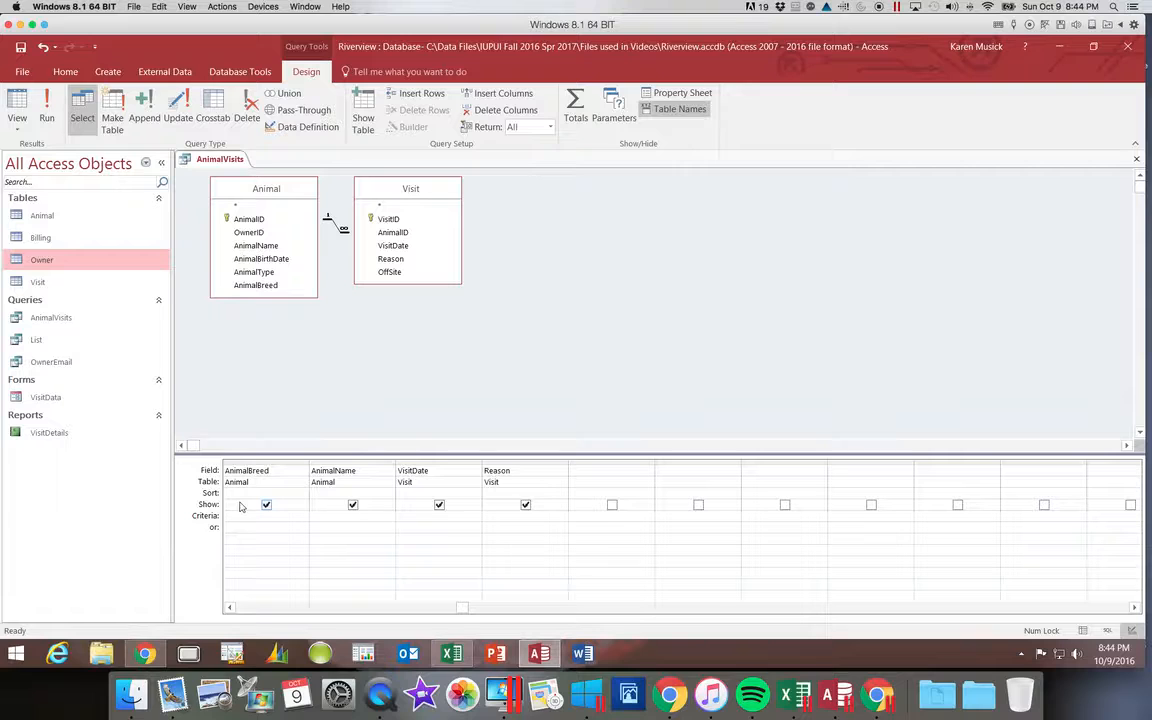
{"action": "left_click", "coordinate": [301, 494]}
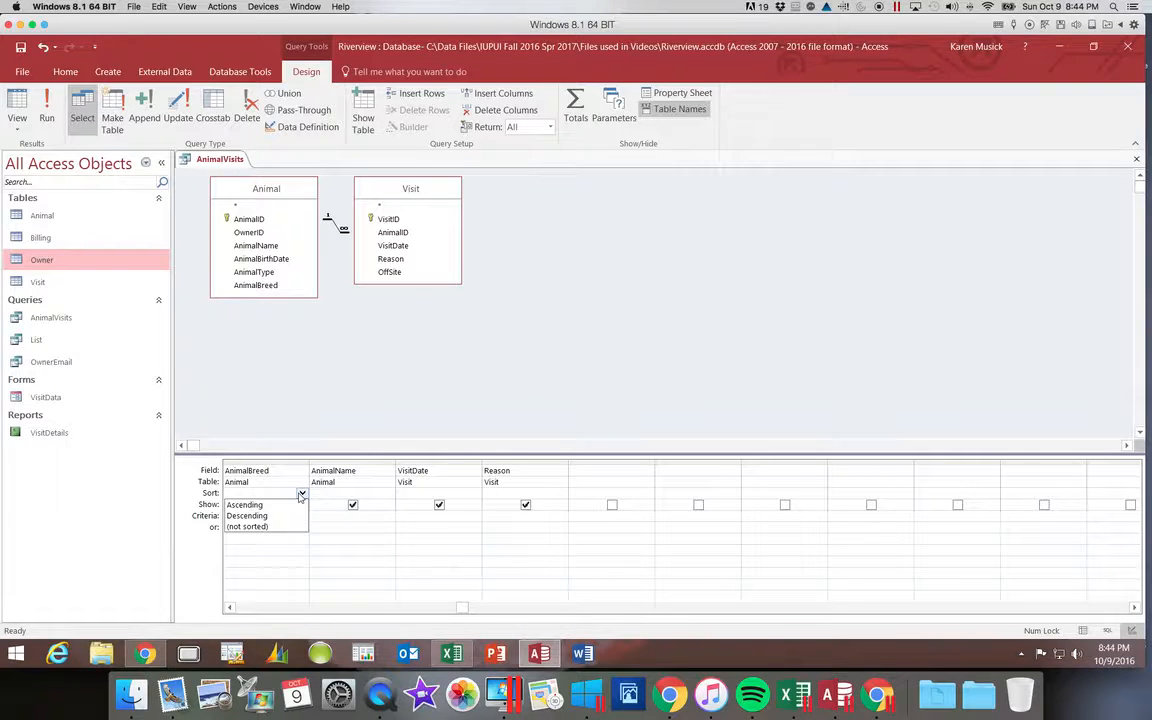
{"action": "left_click", "coordinate": [293, 507]}
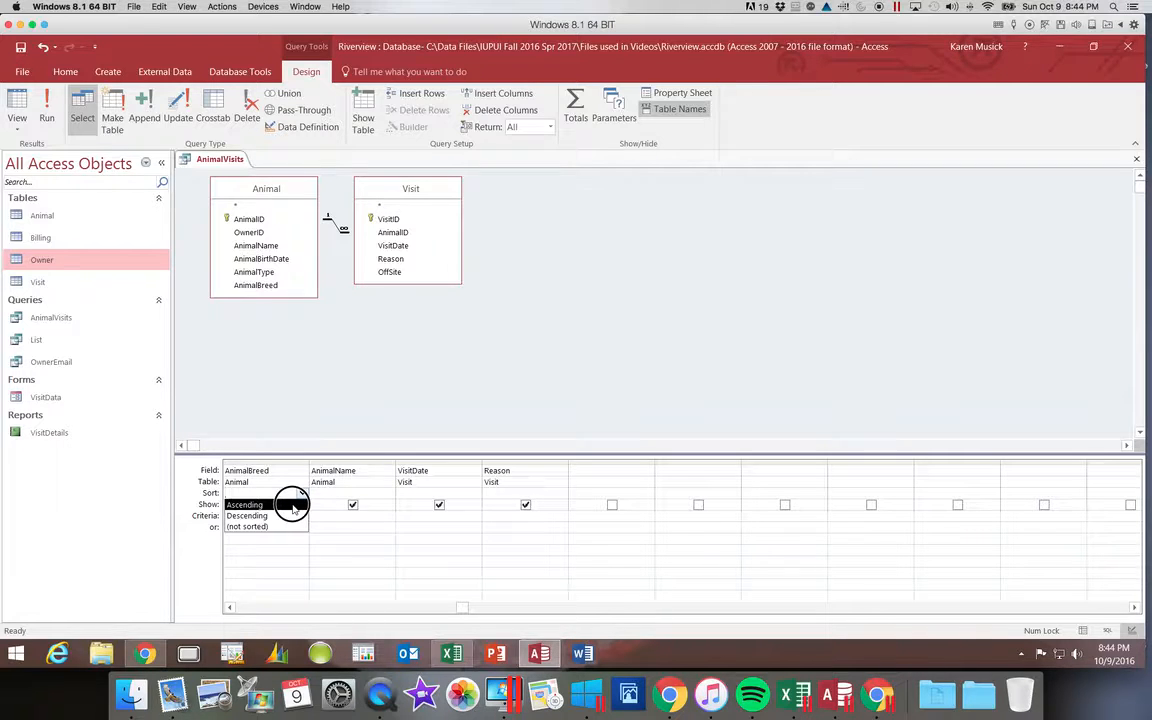
Set the query's AnimalType field to sort ascending and its VisitDate field to sort descending, leaving AnimalBreed unsorted
{"action": "left_click_drag", "start_coordinate": [293, 506], "coordinate": [297, 493]}
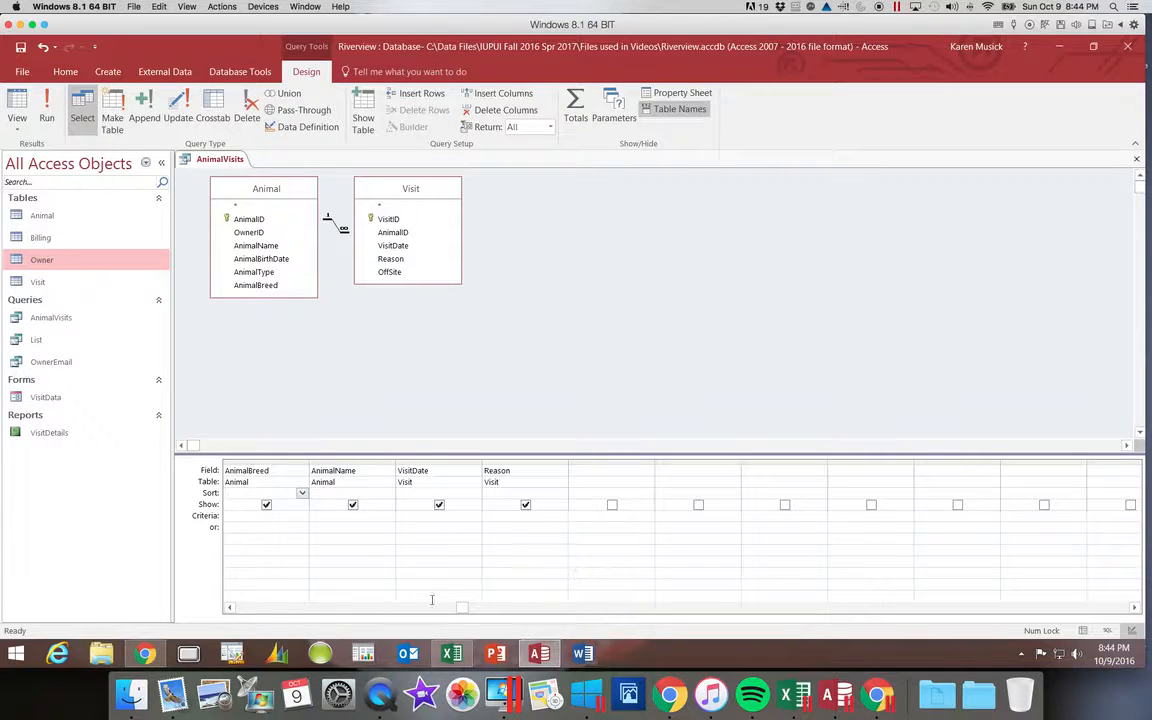
{"action": "left_click_drag", "start_coordinate": [461, 607], "coordinate": [240, 607]}
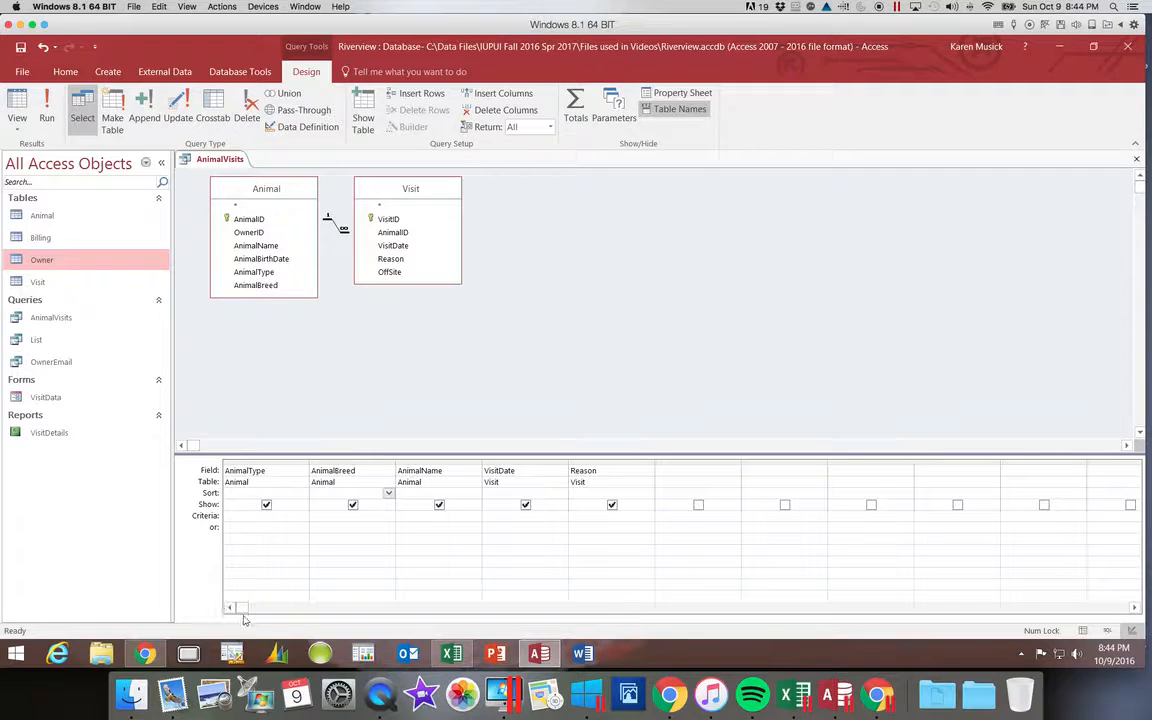
{"action": "left_click", "coordinate": [268, 493]}
{"action": "left_click", "coordinate": [302, 494]}
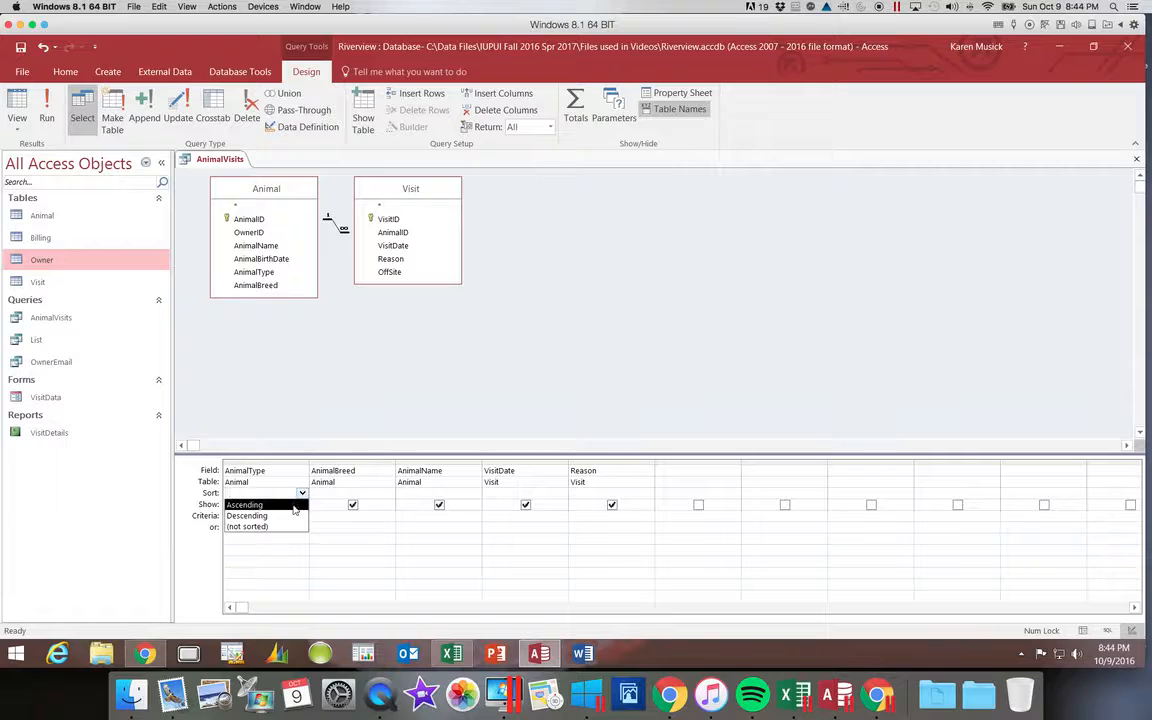
{"action": "left_click", "coordinate": [294, 506]}
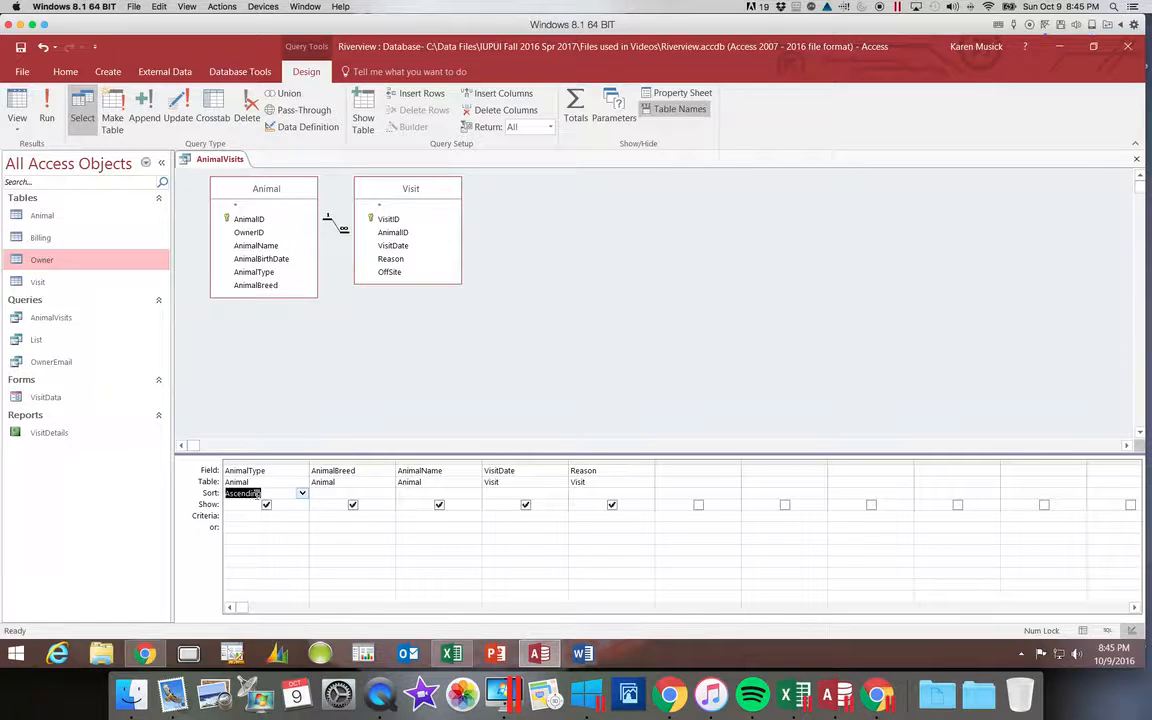
{"action": "left_click", "coordinate": [500, 493]}
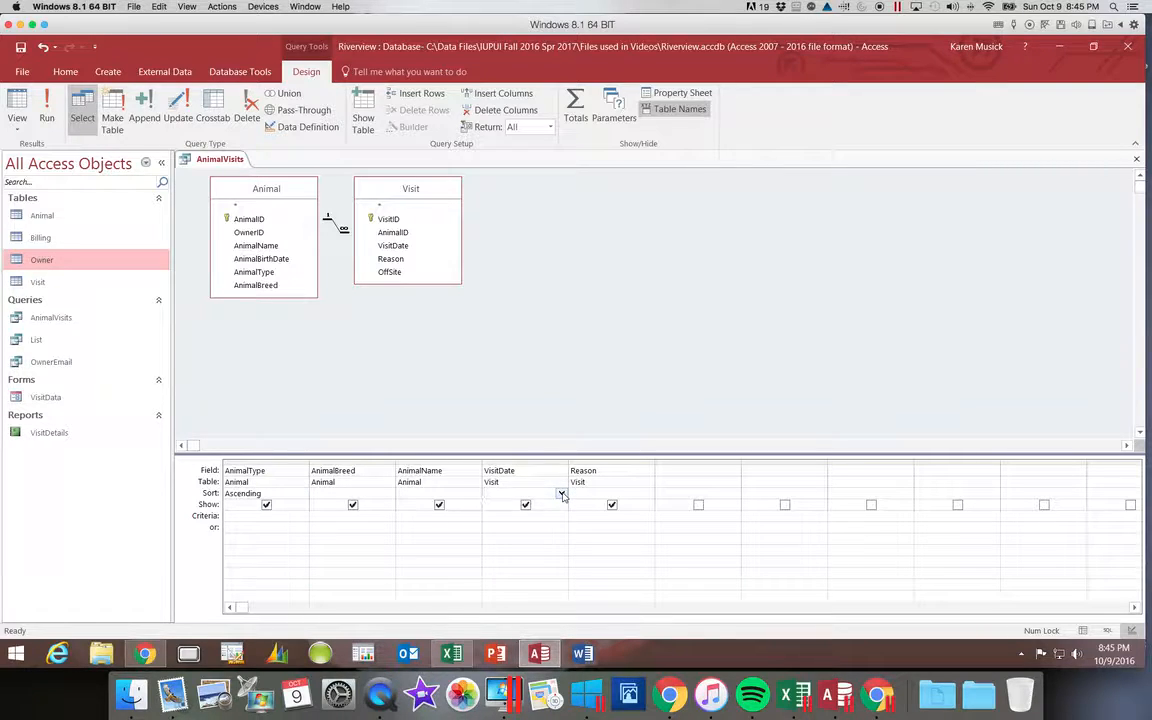
{"action": "left_click", "coordinate": [562, 494]}
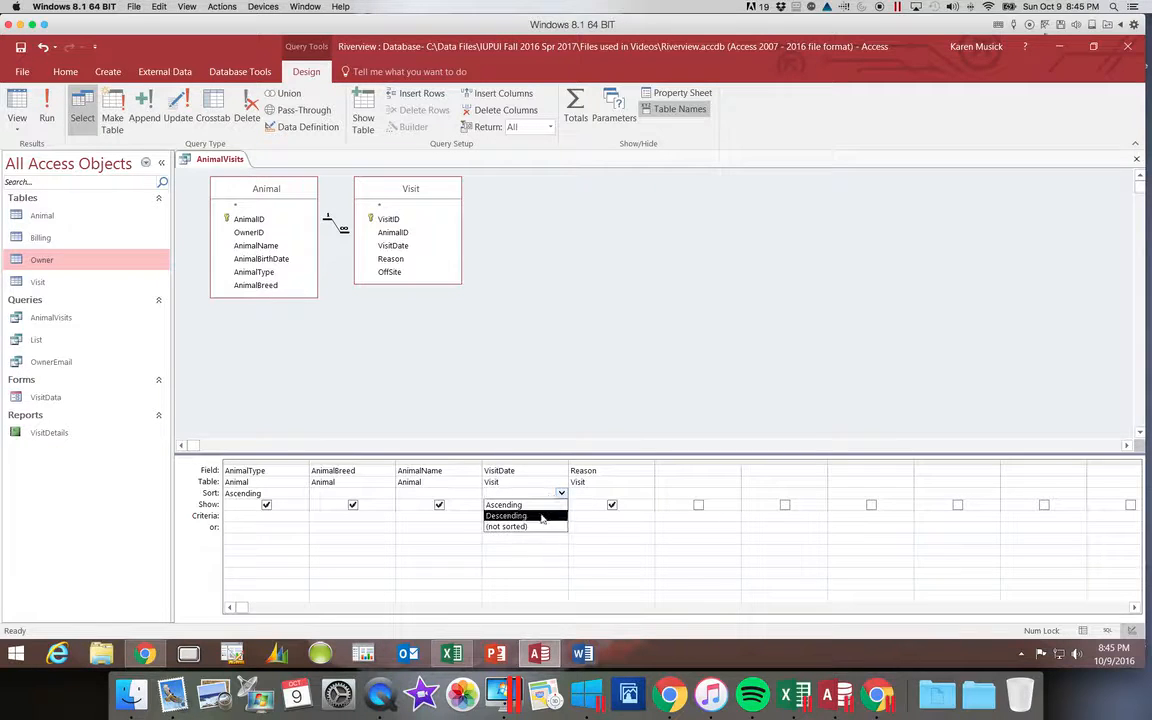
{"action": "left_click", "coordinate": [541, 515]}
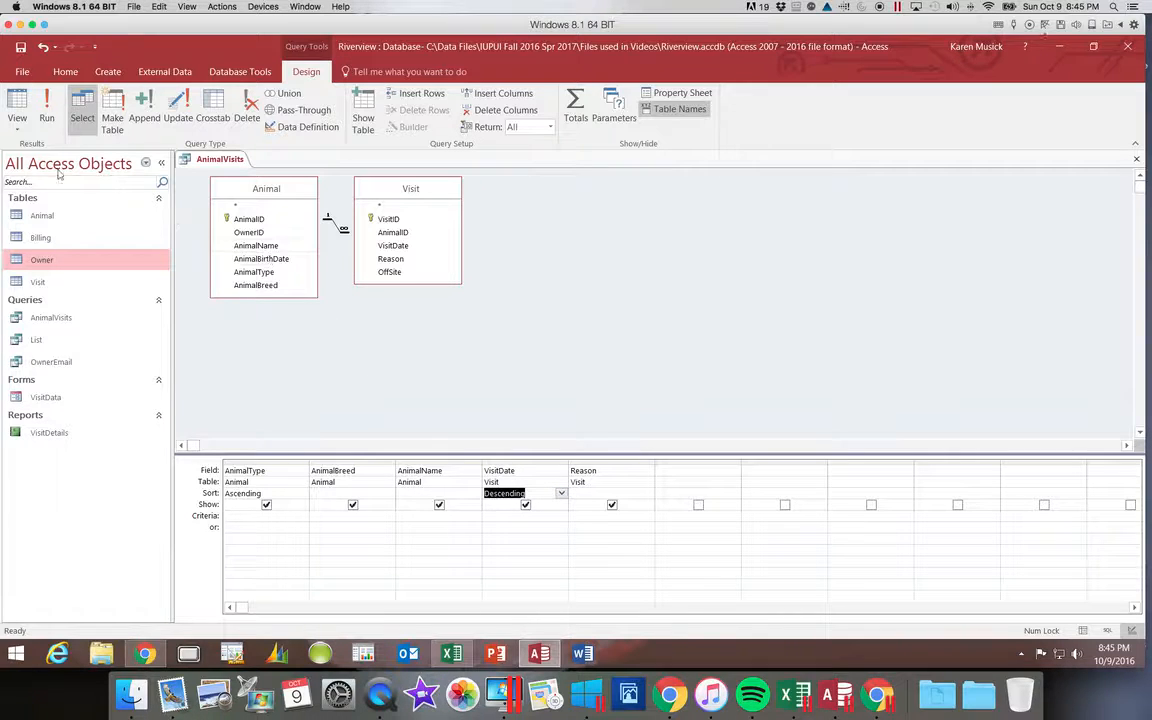
Run the AnimalVisits query and save its design changes
{"action": "left_click", "coordinate": [50, 125]}
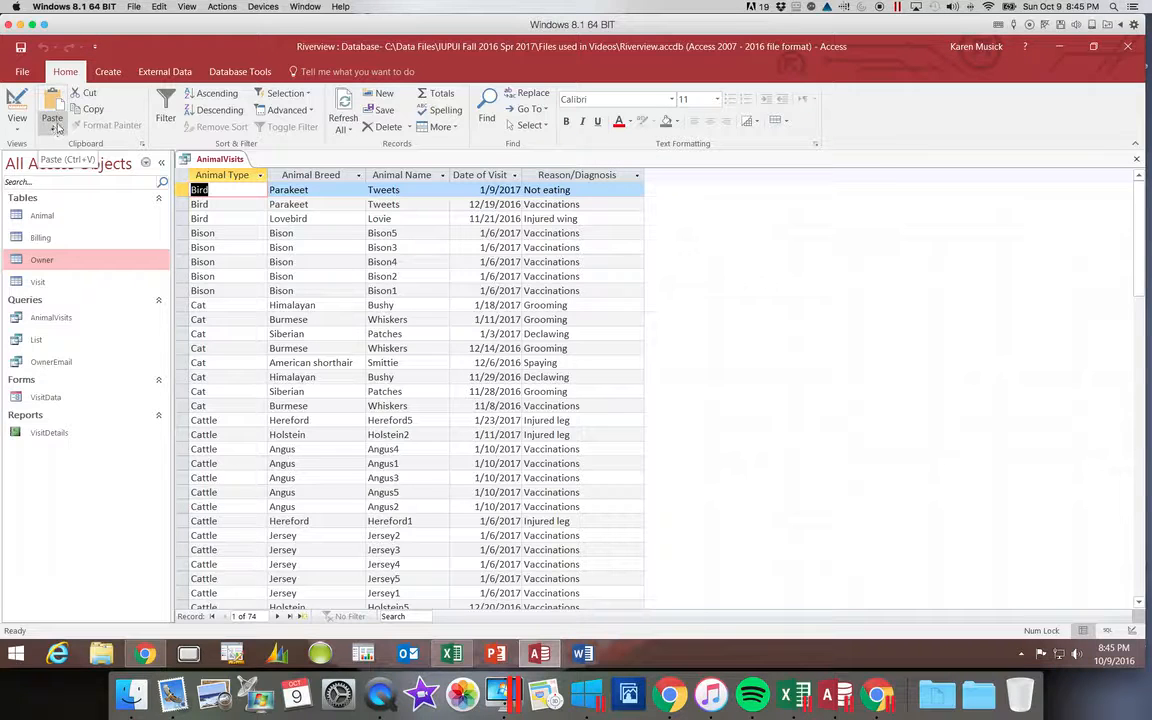
{"action": "left_click", "coordinate": [20, 46]}
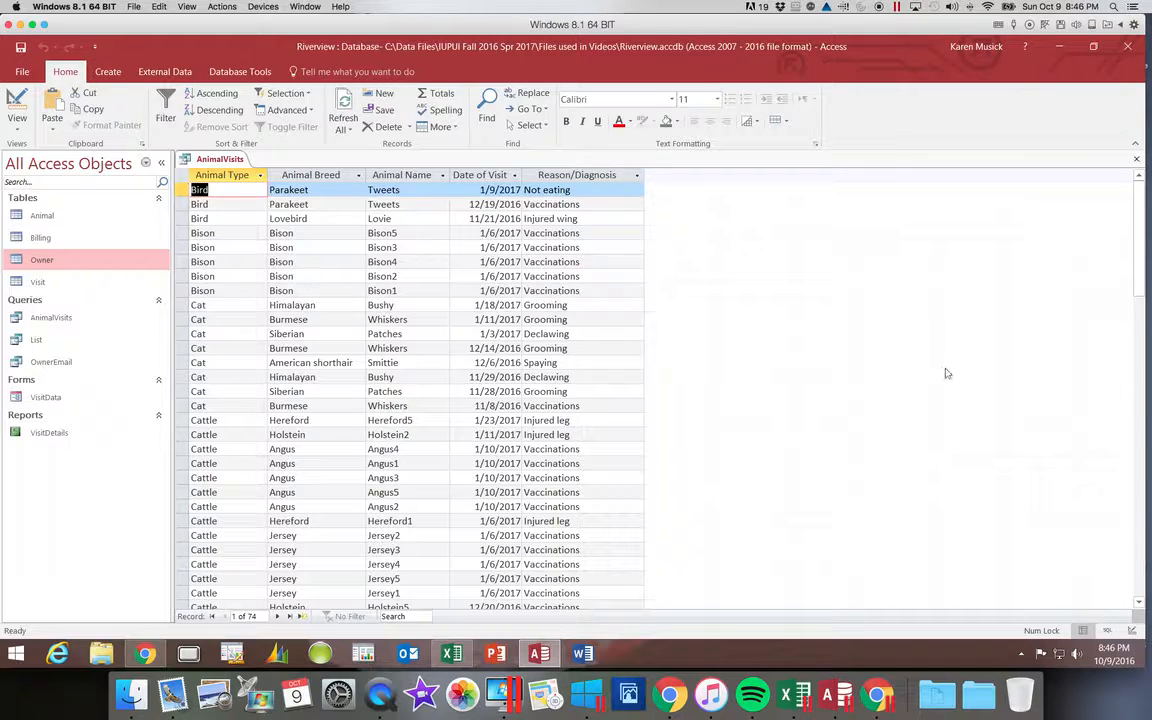
Filter the query results by selection to show only records whose Animal Type equals "Dog"
{"action": "left_click", "coordinate": [1136, 287]}
{"action": "left_click_drag", "start_coordinate": [1136, 287], "coordinate": [1139, 299]}
{"action": "left_click", "coordinate": [1143, 317]}
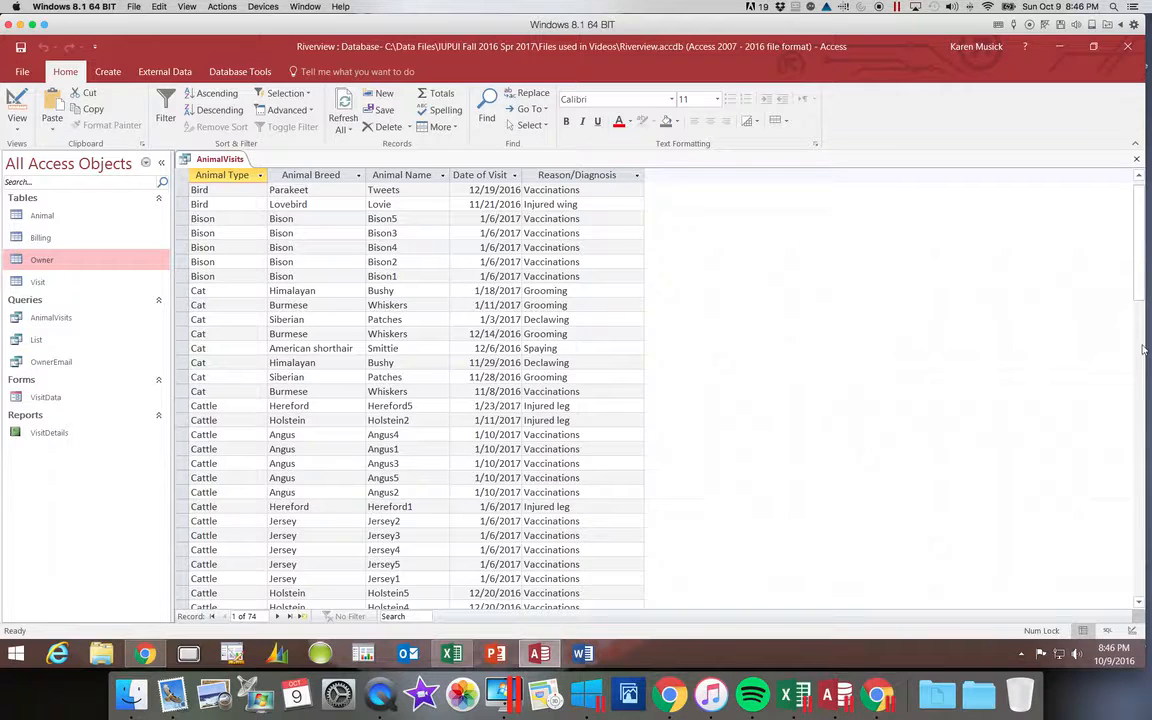
{"action": "scroll", "coordinate": [1025, 310], "scroll_direction": "down", "scroll_amount": 10}
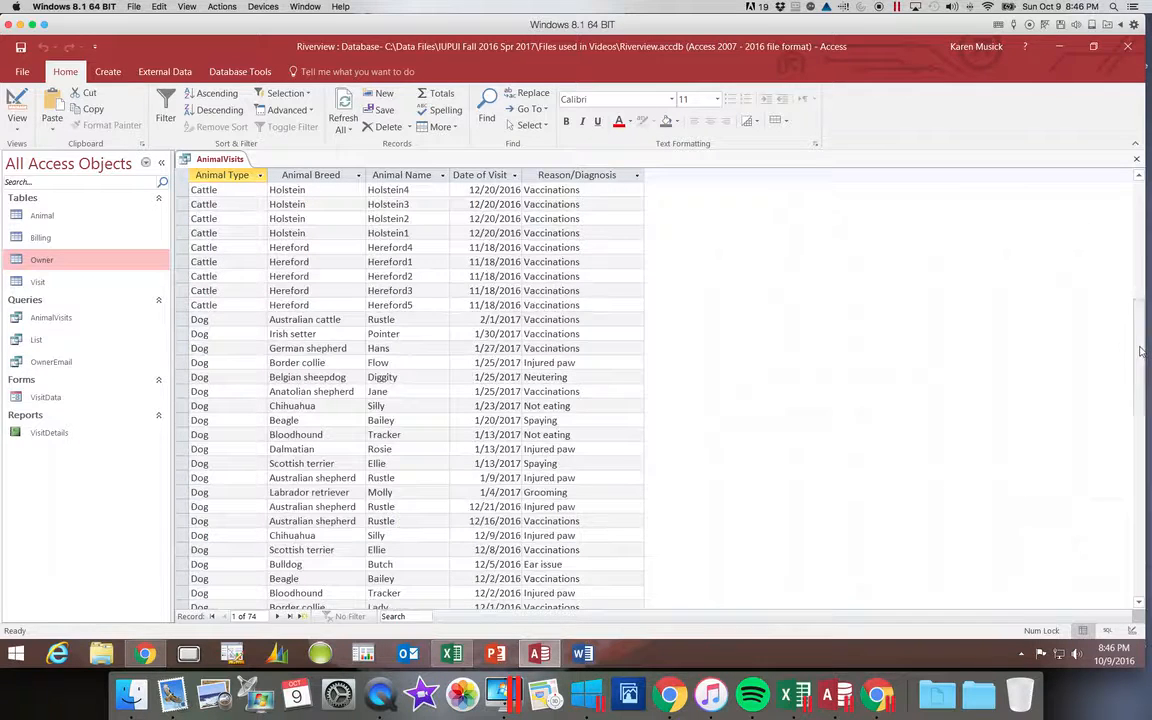
{"action": "left_click", "coordinate": [200, 319]}
{"action": "left_click_drag", "start_coordinate": [197, 321], "coordinate": [189, 321]}
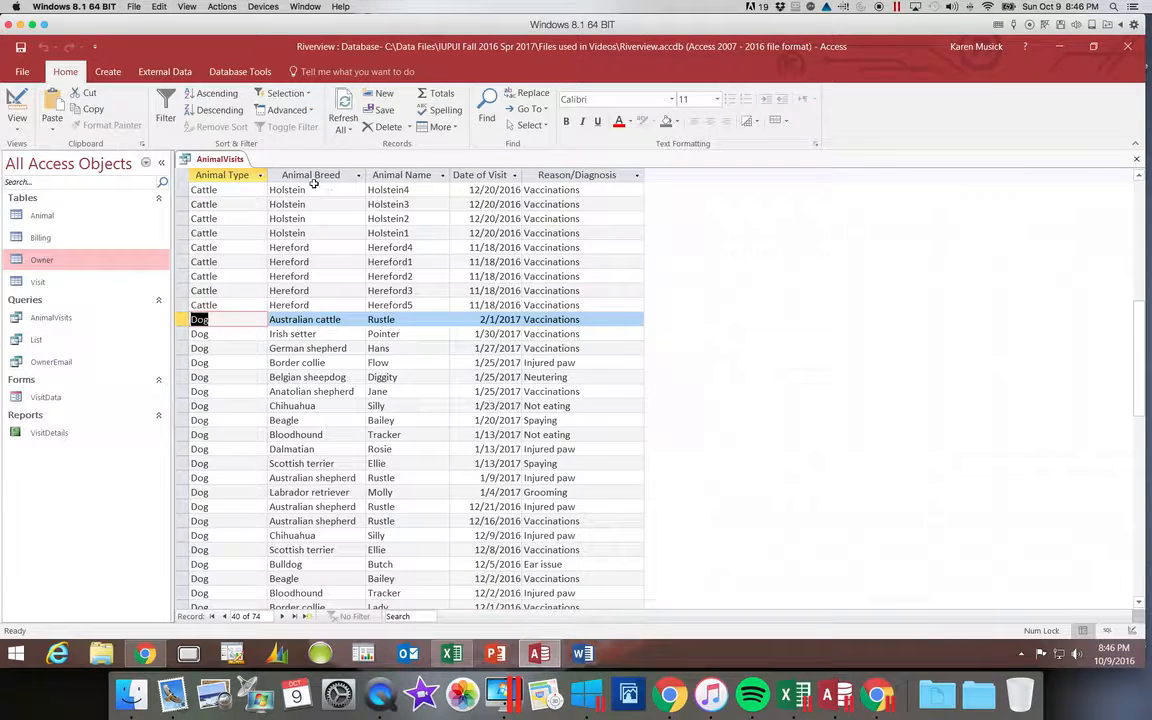
{"action": "left_click", "coordinate": [309, 94]}
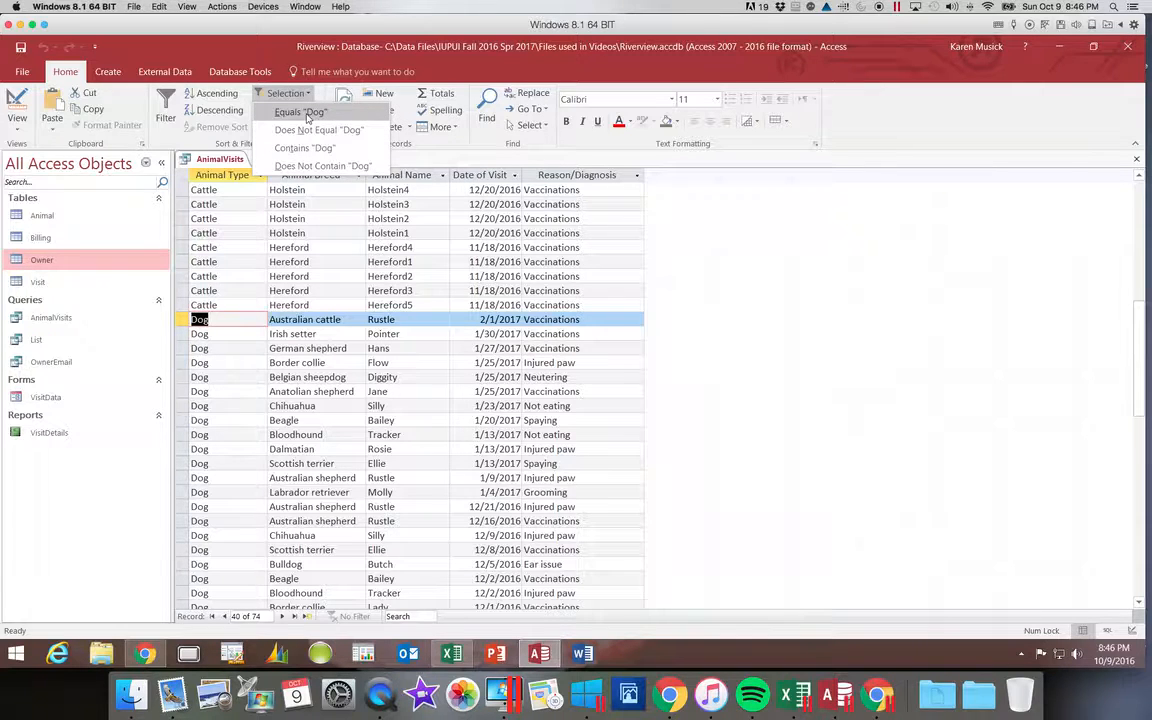
{"action": "left_click", "coordinate": [305, 113]}
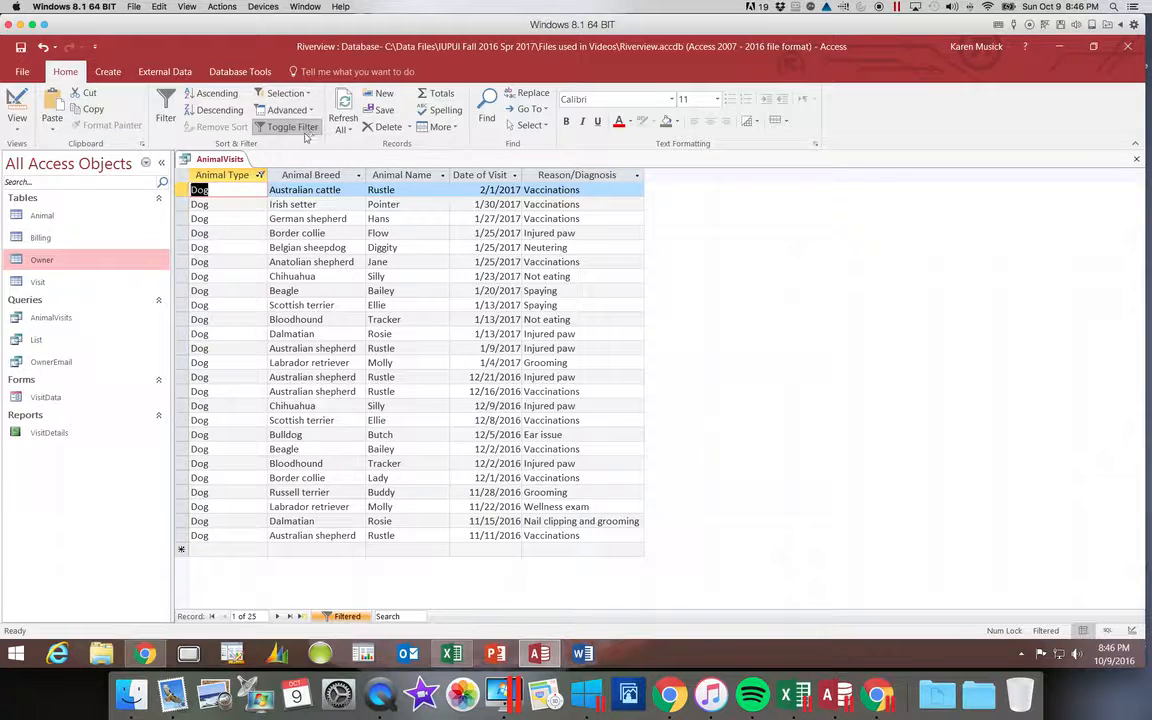
Remove the Dog filter by selecting all values in the Animal Type column's filter list
{"action": "left_click", "coordinate": [260, 175]}
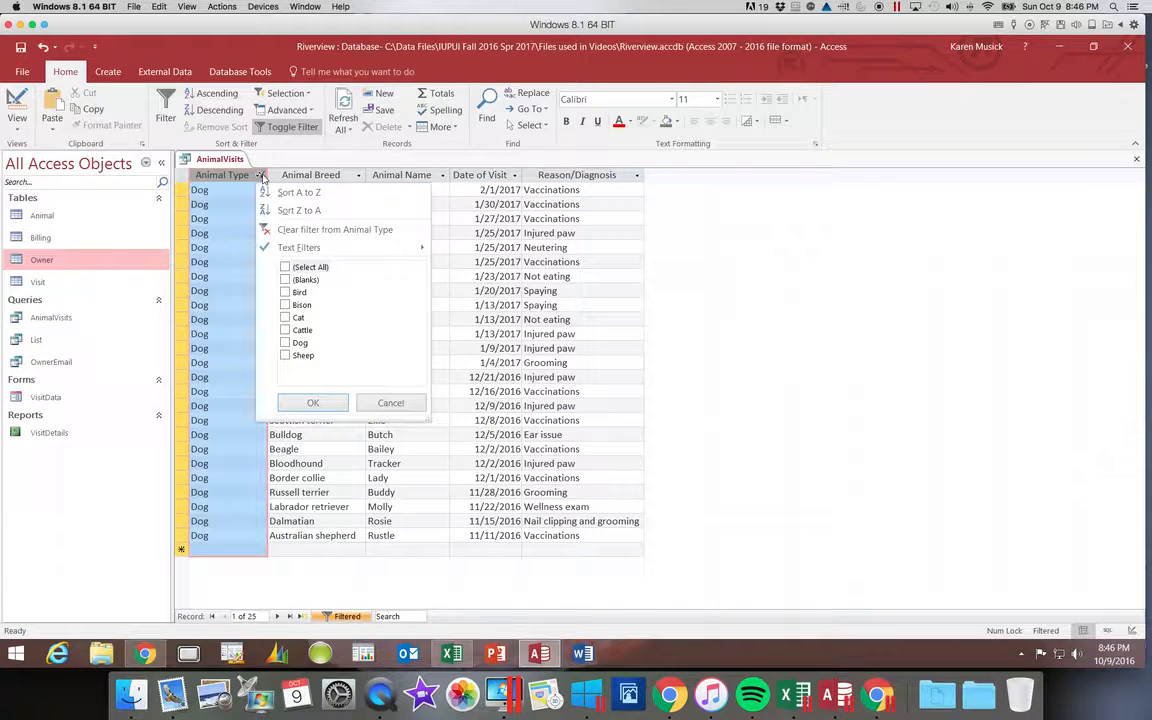
{"action": "left_click", "coordinate": [285, 267]}
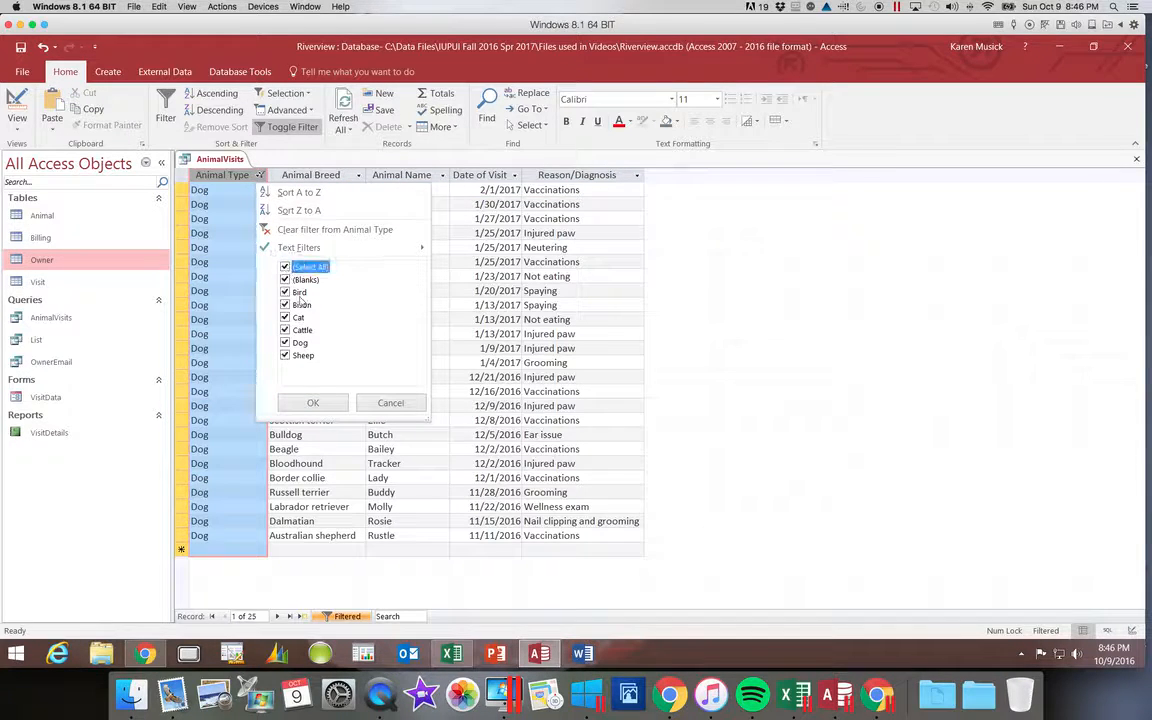
{"action": "left_click", "coordinate": [313, 402]}
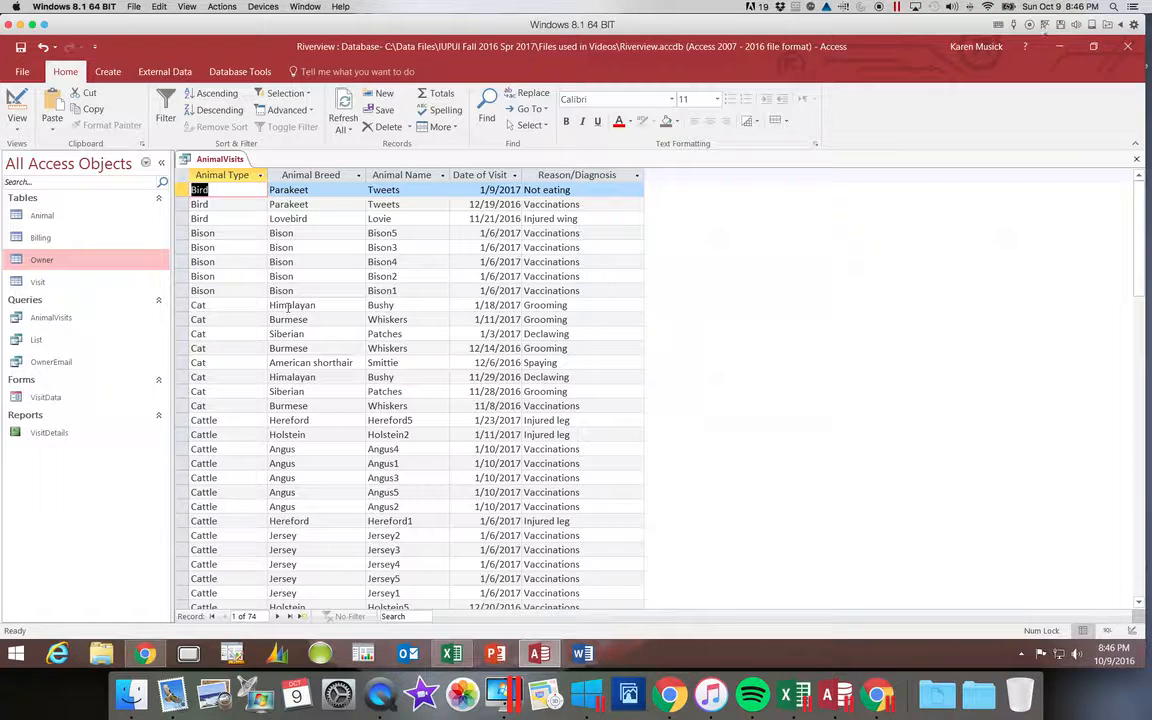
Filter the Animal Type column to show only the Cattle records
{"action": "left_click", "coordinate": [259, 175]}
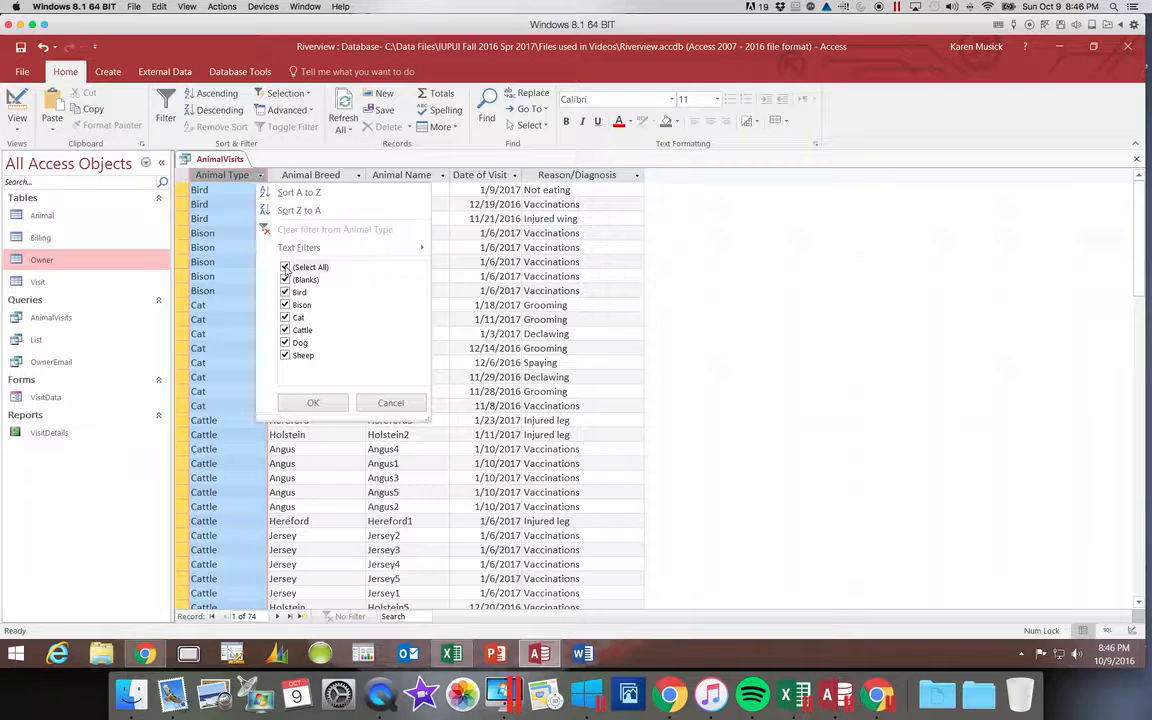
{"action": "left_click", "coordinate": [285, 268]}
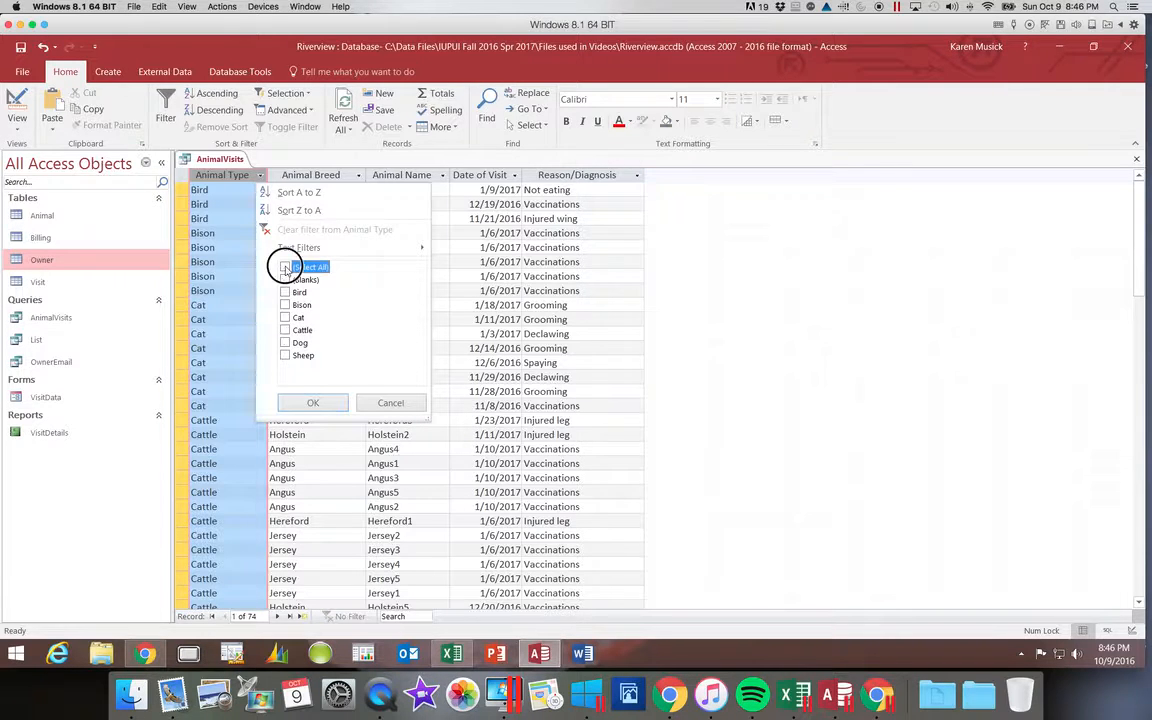
{"action": "left_click", "coordinate": [285, 330]}
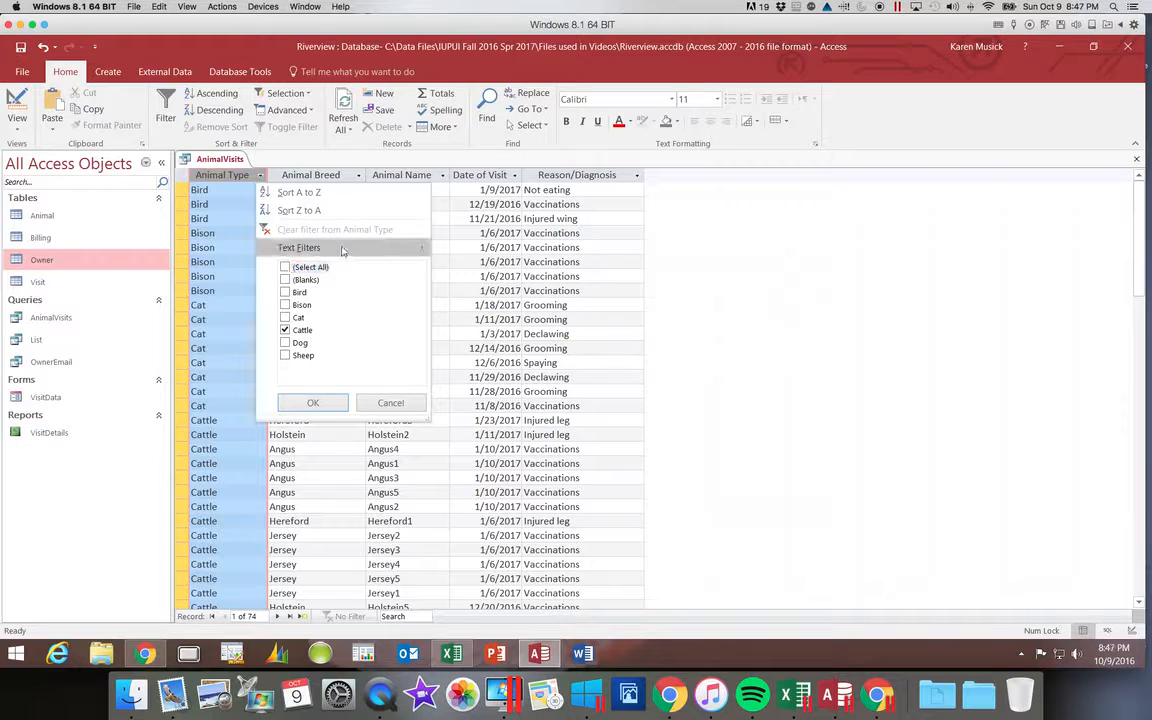
{"action": "mouse_move", "coordinate": [345, 249]}
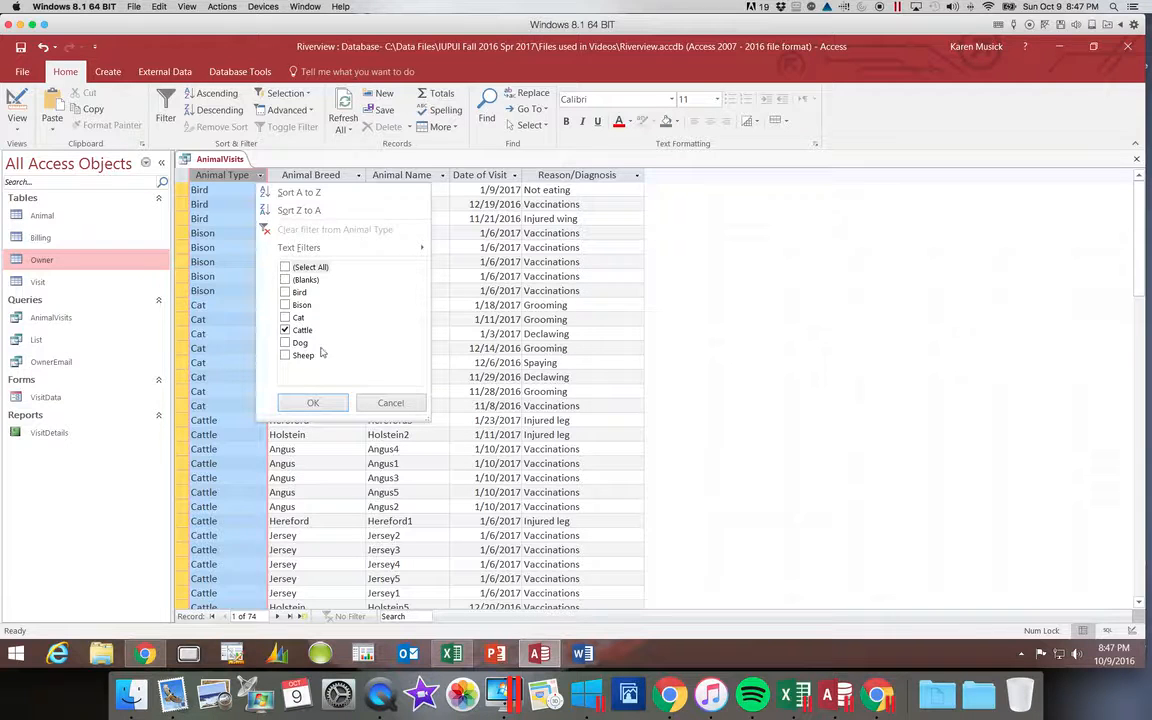
{"action": "left_click", "coordinate": [315, 401]}
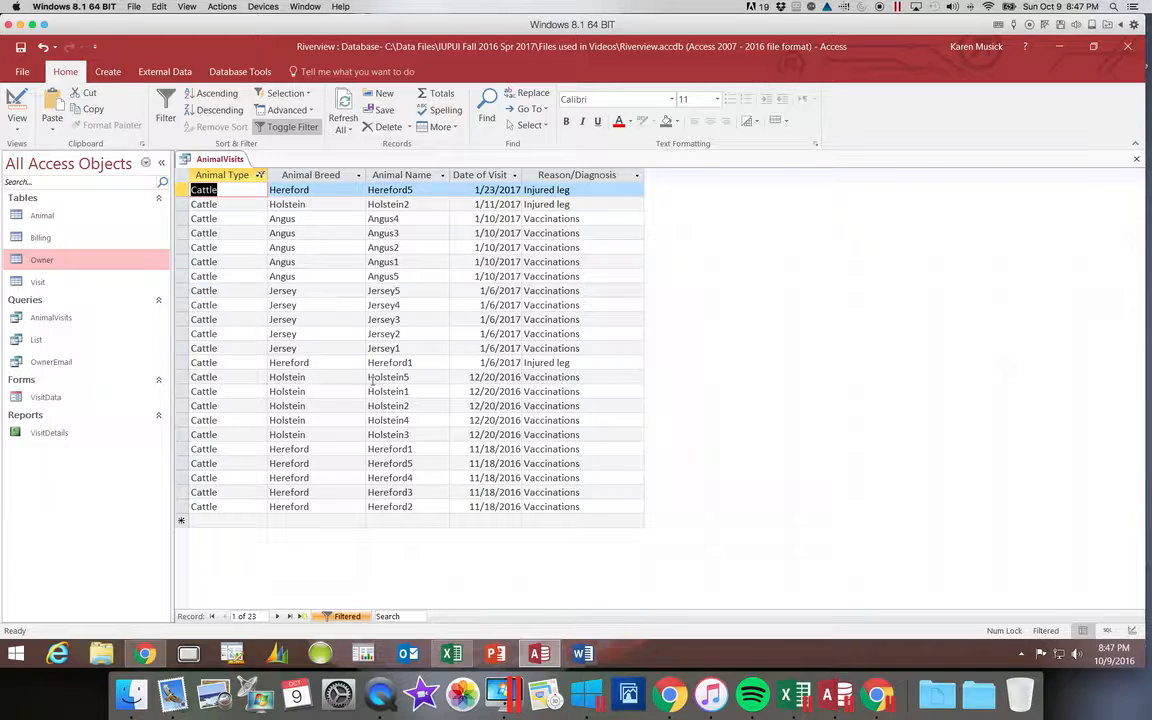
Filter the cattle records further to Animal Names that begin with "Holstein"
{"action": "left_click_drag", "start_coordinate": [370, 377], "coordinate": [401, 378]}
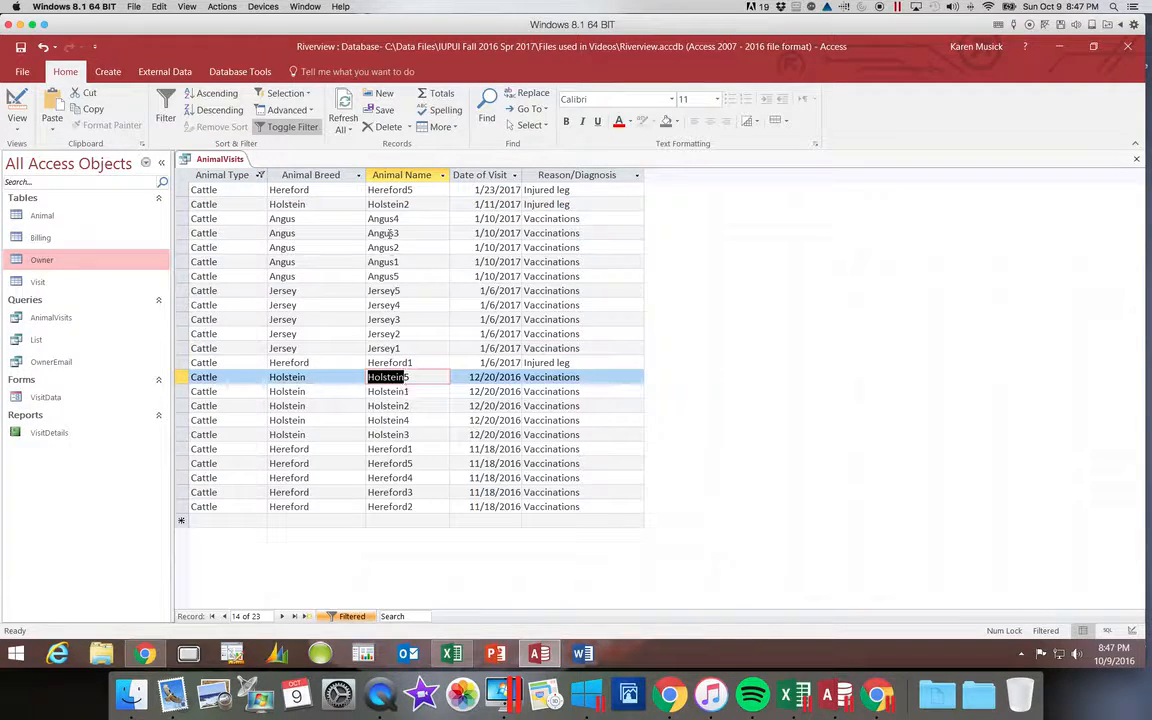
{"action": "left_click", "coordinate": [311, 97]}
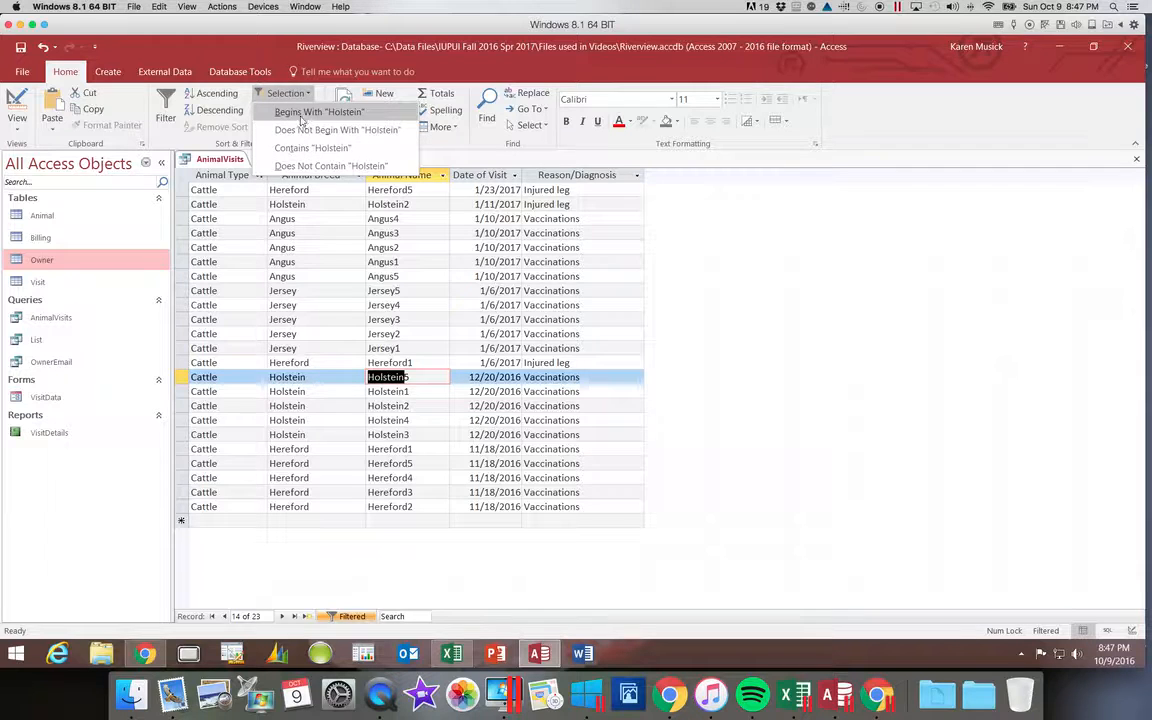
{"action": "left_click", "coordinate": [301, 113]}
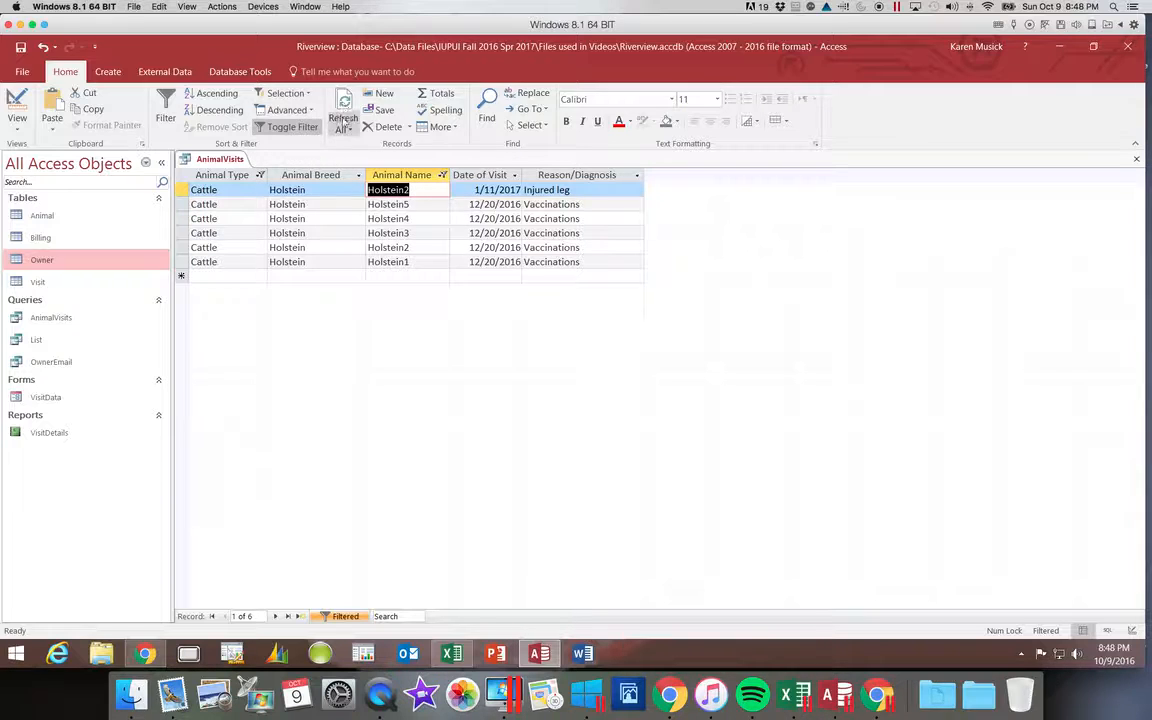
Clear the filters from the Animal Name and Animal Type columns
{"action": "left_click", "coordinate": [443, 176]}
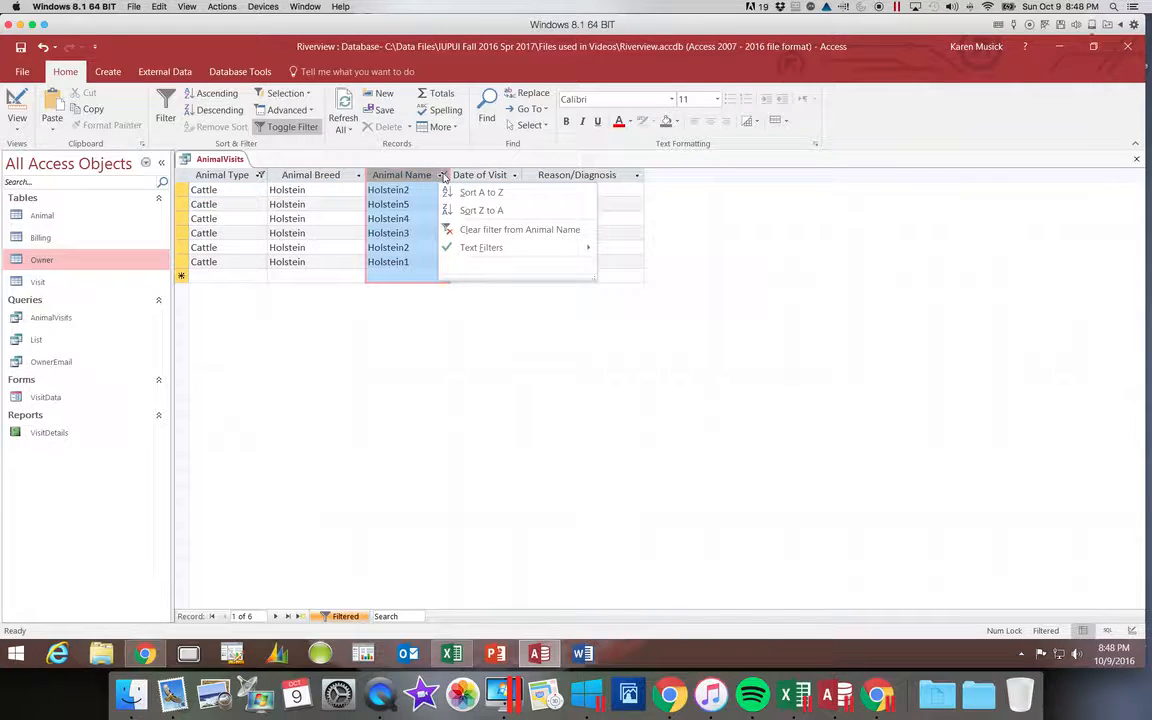
{"action": "left_click", "coordinate": [470, 231]}
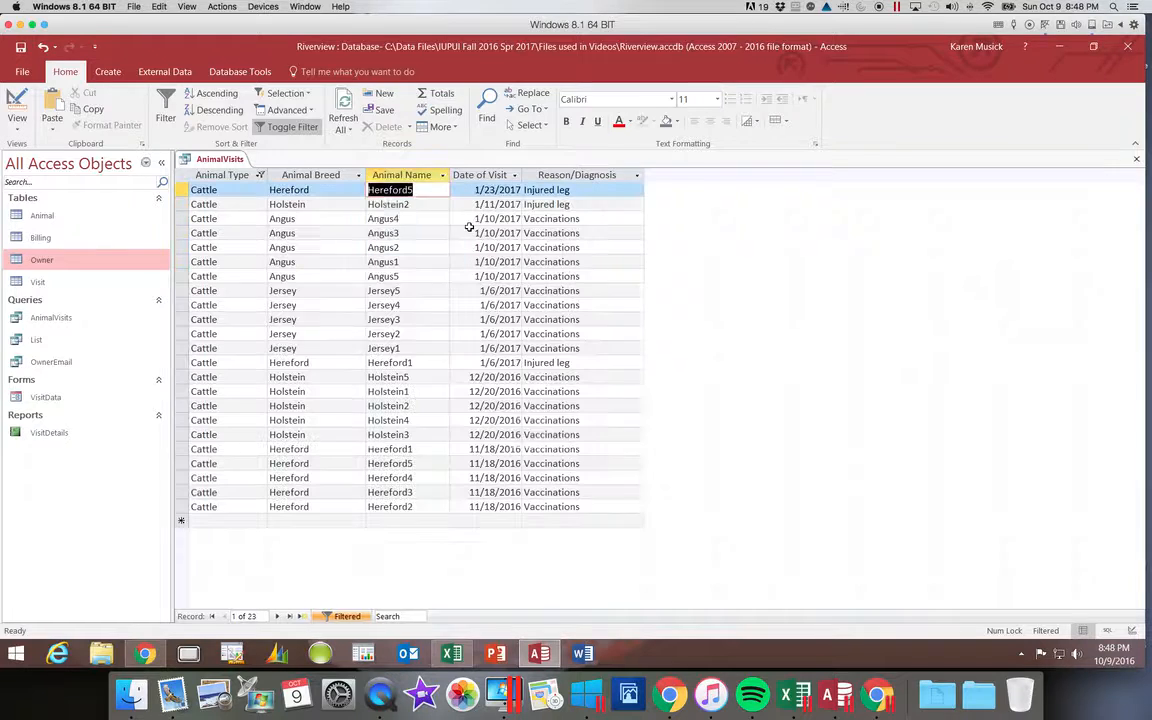
{"action": "left_click", "coordinate": [261, 175]}
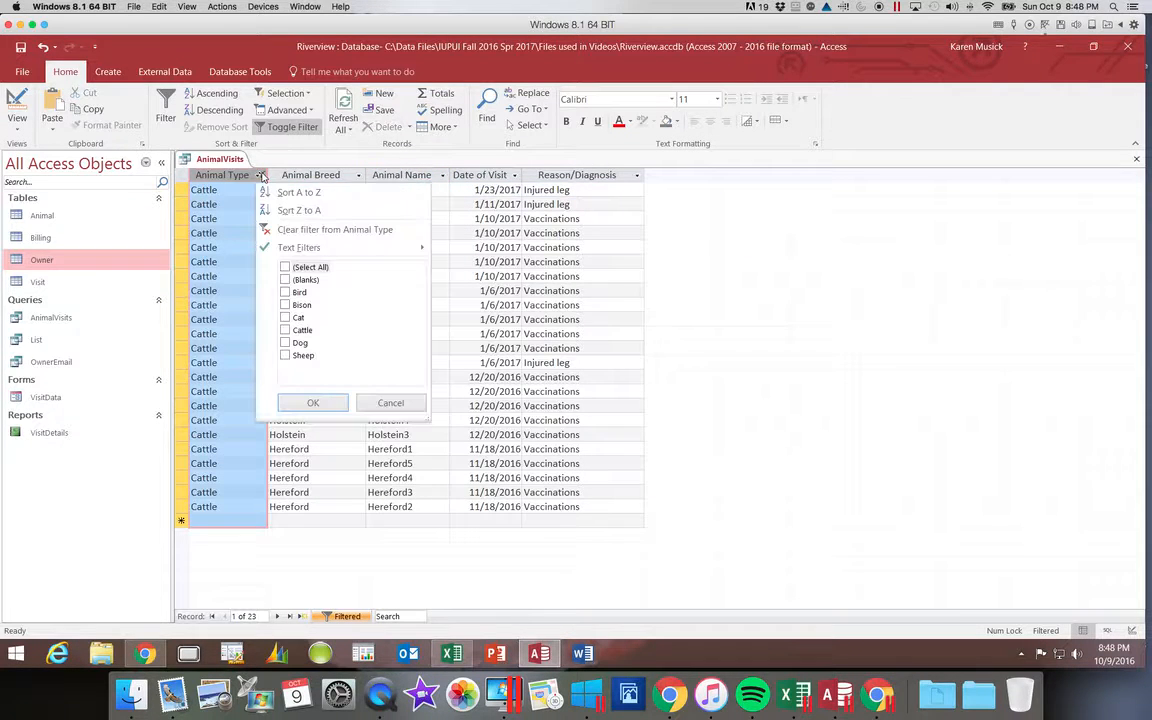
{"action": "left_click", "coordinate": [290, 229]}
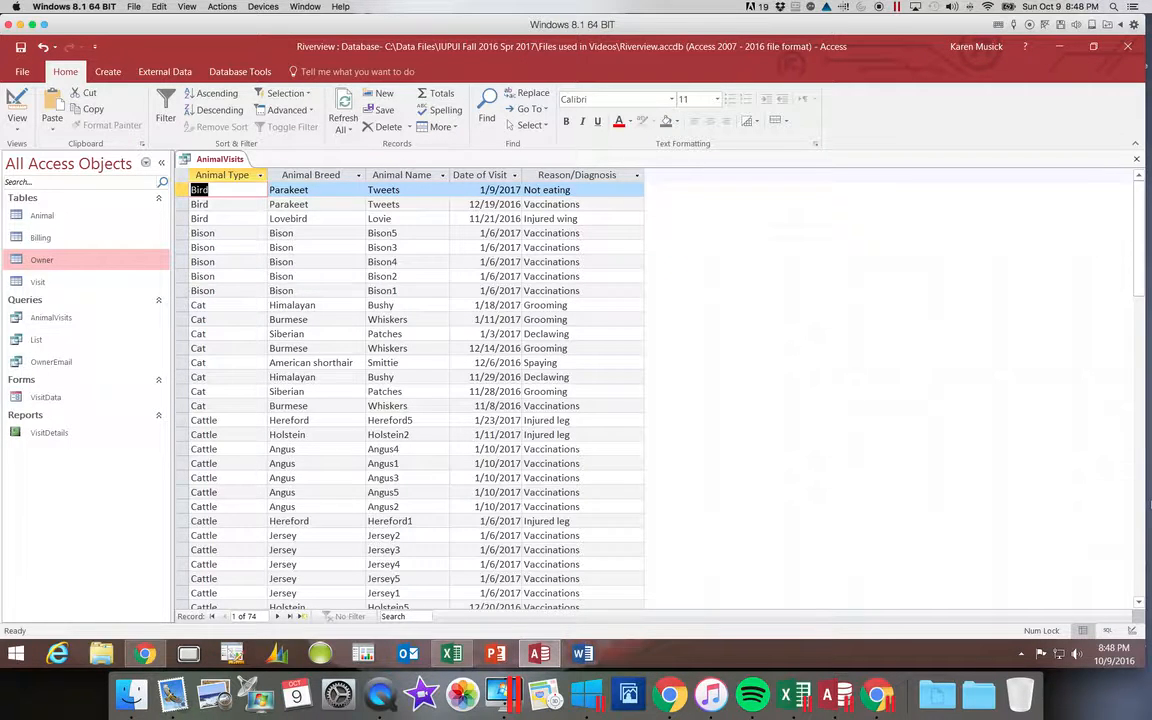
Filter the query results by selection to records whose Animal Type equals "Dog"
{"action": "left_click", "coordinate": [1137, 509]}
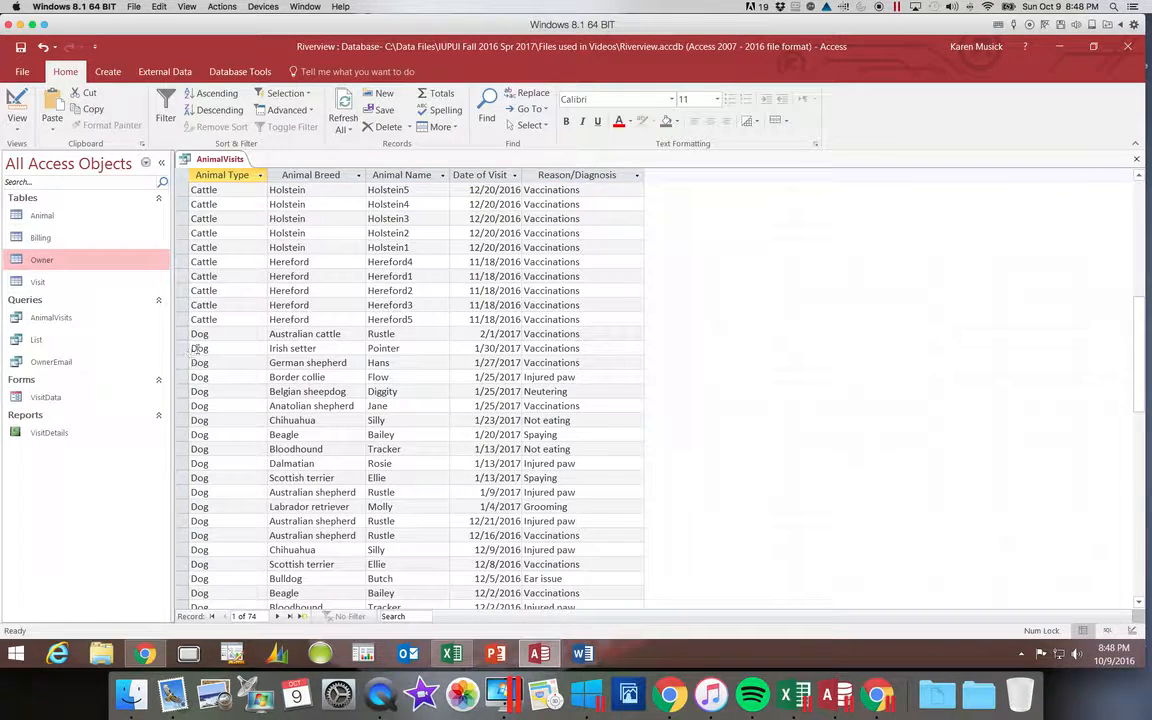
{"action": "left_click", "coordinate": [201, 334]}
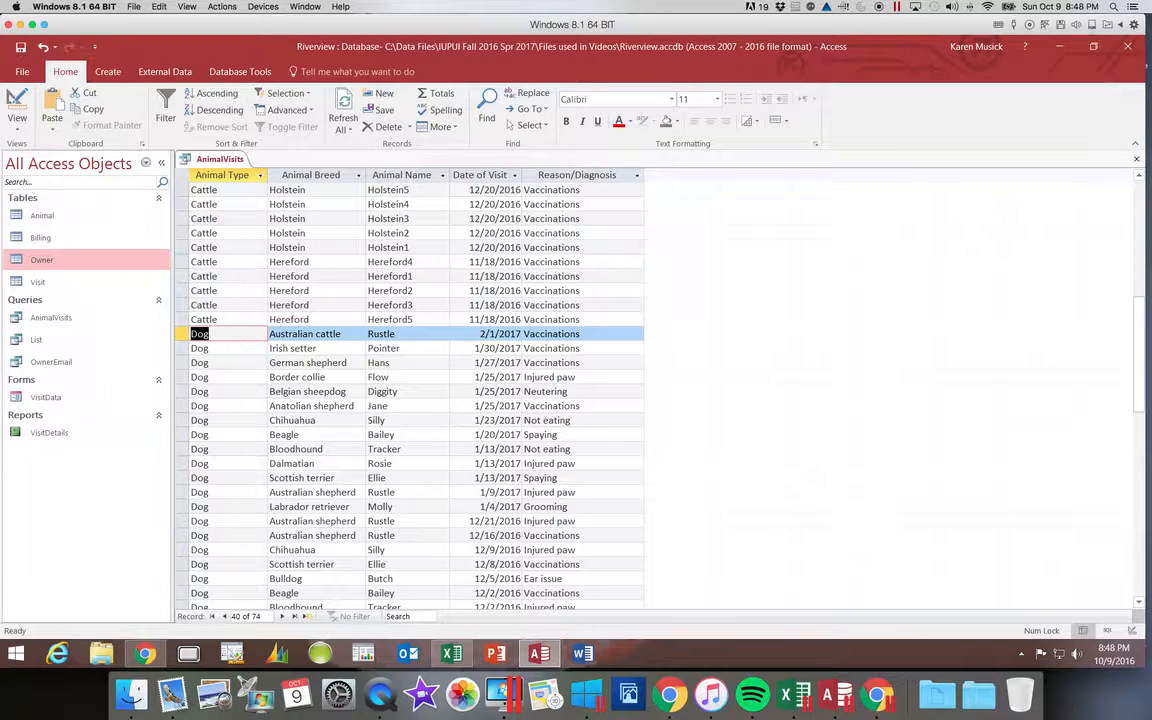
{"action": "left_click", "coordinate": [300, 93]}
{"action": "left_click", "coordinate": [300, 112]}
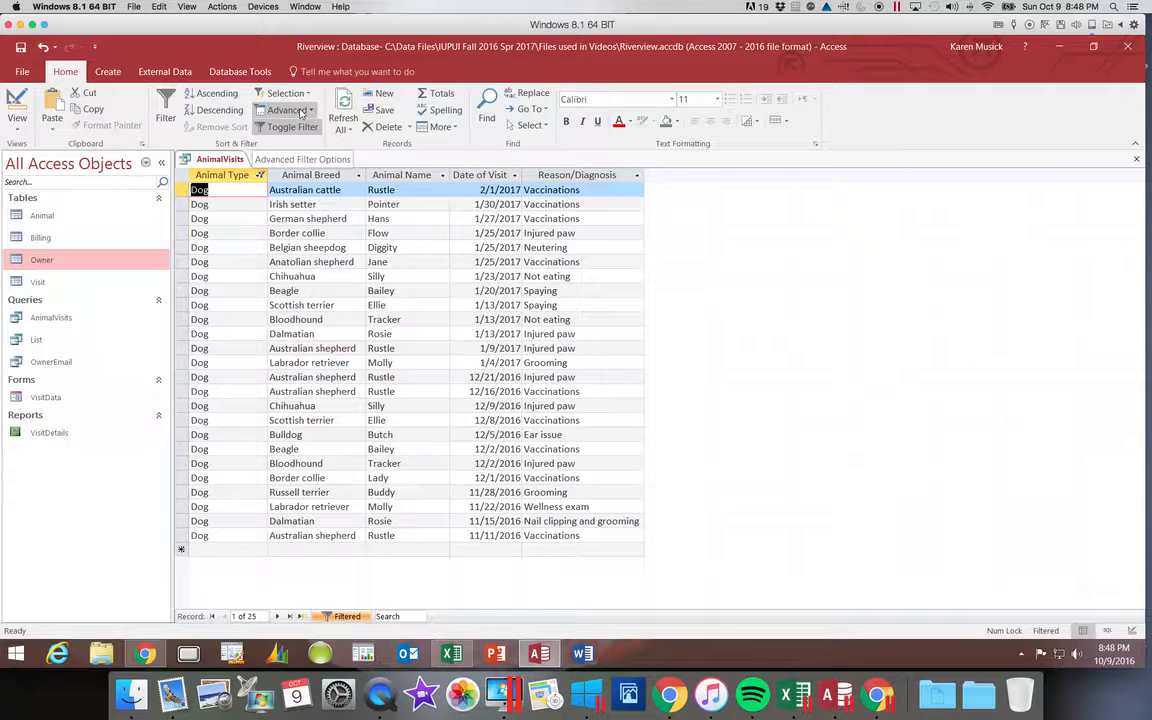
Filter the dog records further by selection to those whose Reason/Diagnosis contains "Vaccinations"
{"action": "left_click", "coordinate": [524, 218]}
{"action": "left_click_drag", "start_coordinate": [527, 218], "coordinate": [578, 222]}
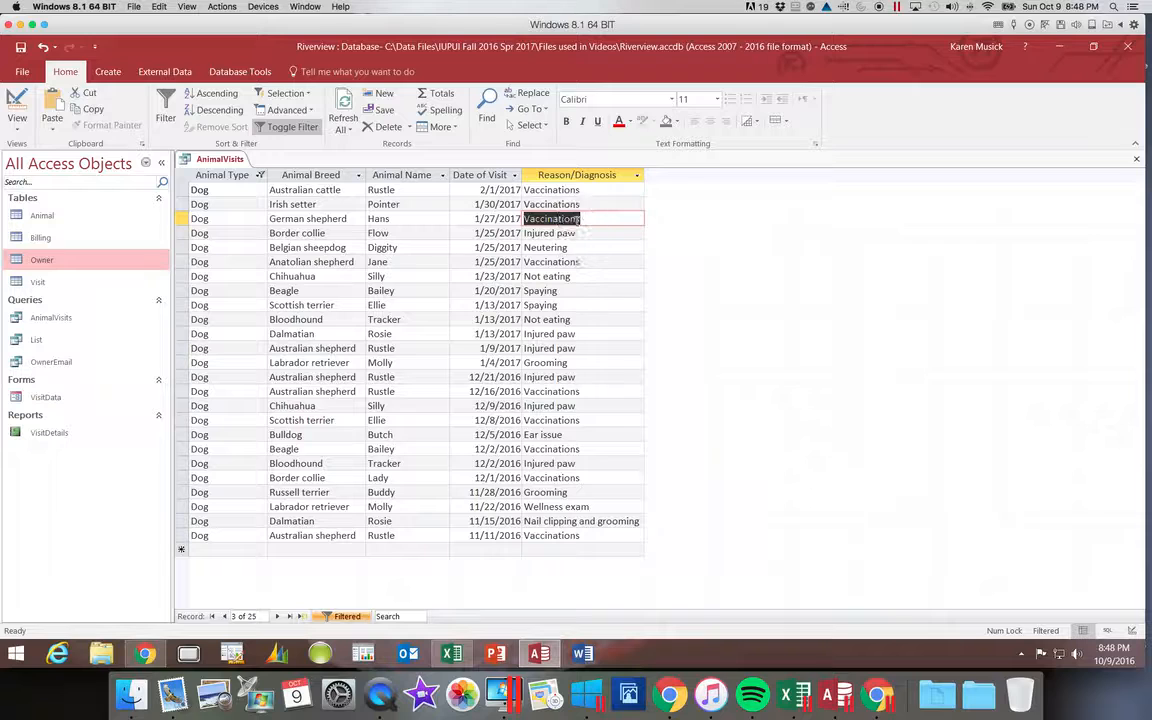
{"action": "left_click", "coordinate": [309, 95]}
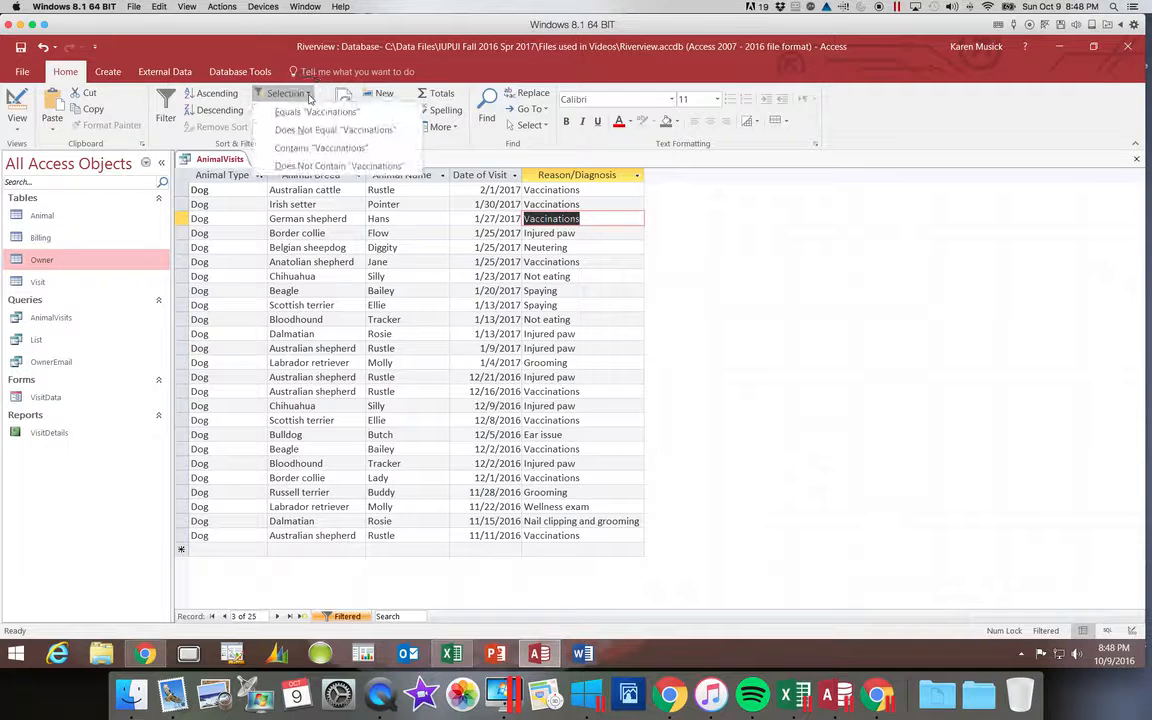
{"action": "left_click", "coordinate": [321, 148]}
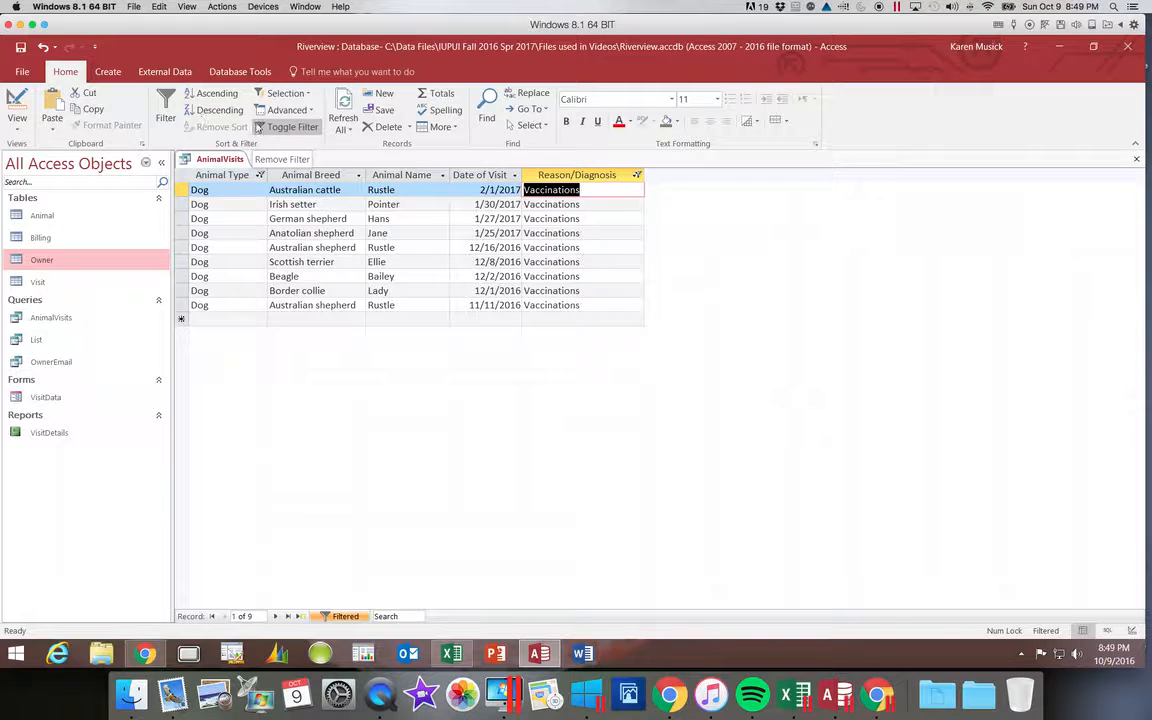
Toggle the combined filter off, back on, and off again to show all query records
{"action": "left_click", "coordinate": [295, 129]}
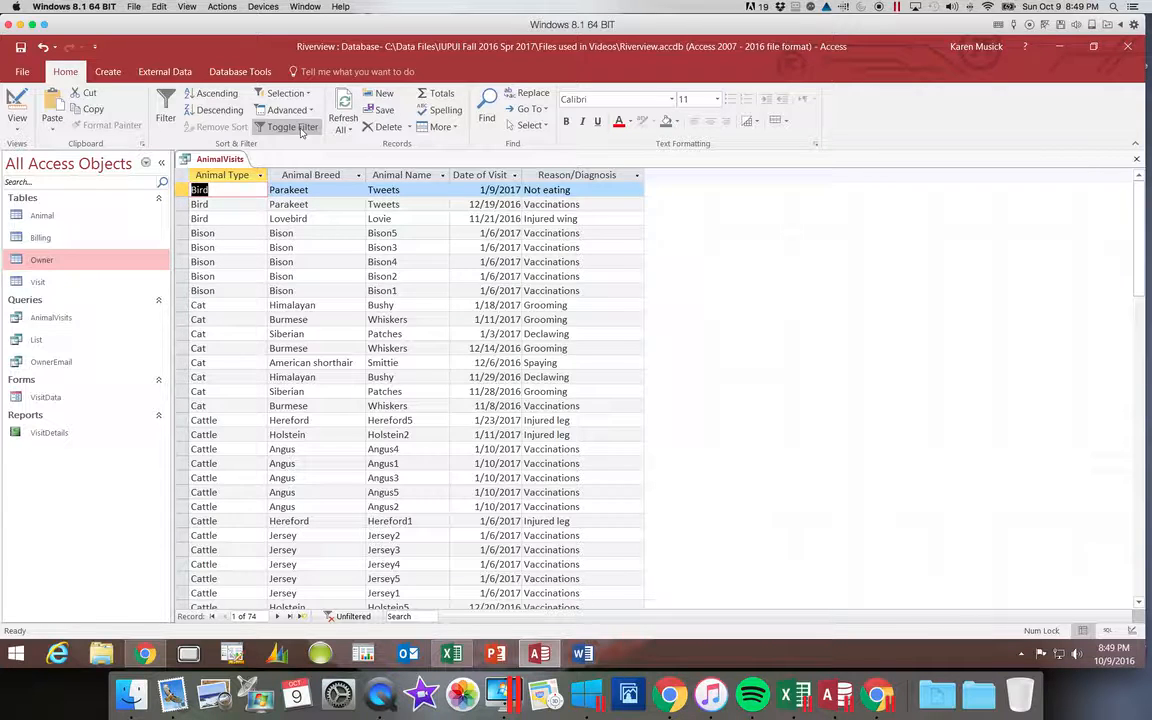
{"action": "left_click", "coordinate": [301, 131]}
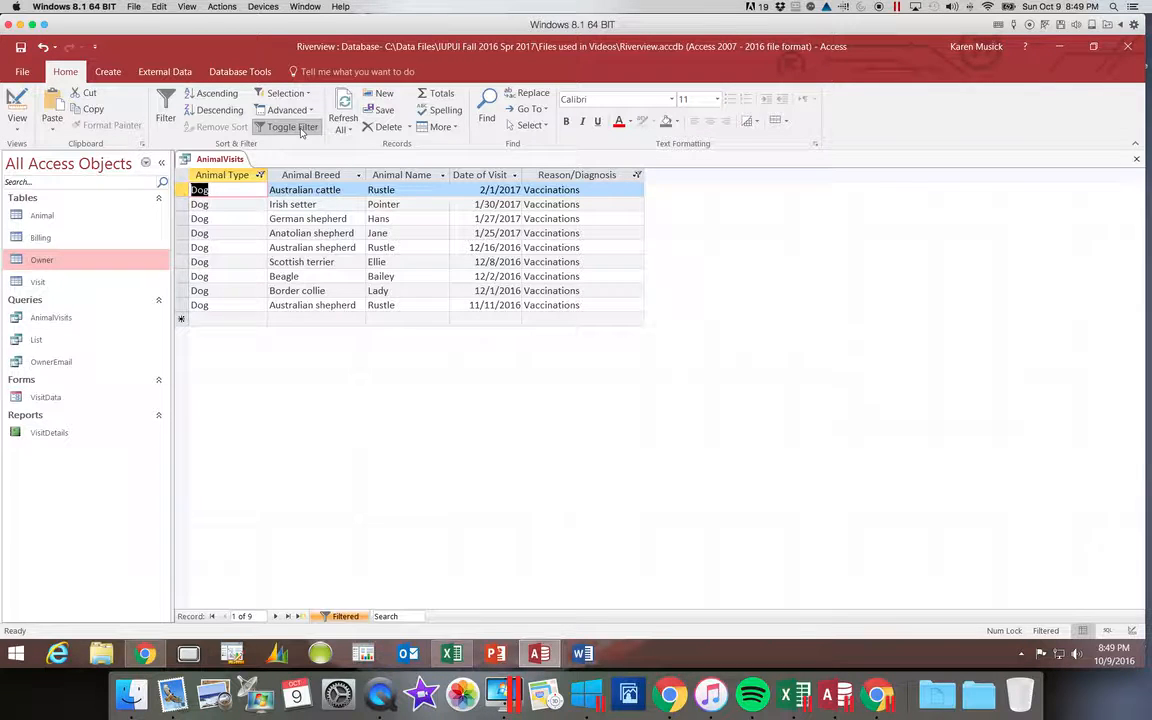
{"action": "left_click", "coordinate": [301, 128]}
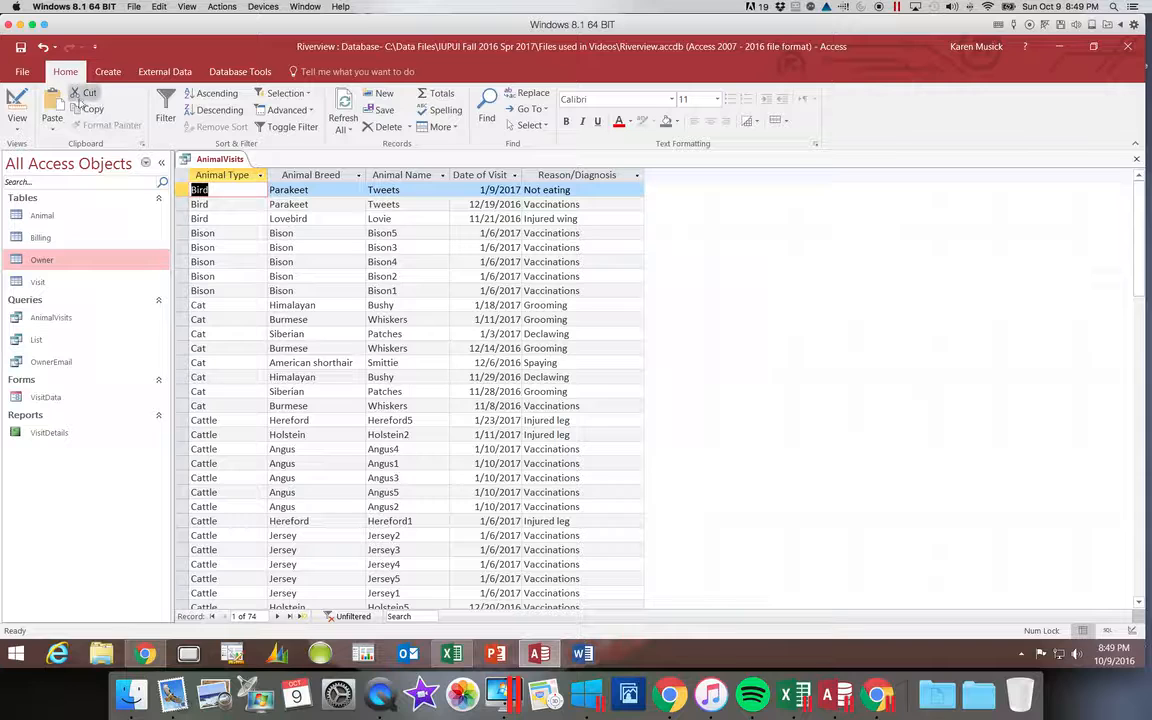
Save the AnimalVisits query and close it
{"action": "left_click", "coordinate": [22, 52]}
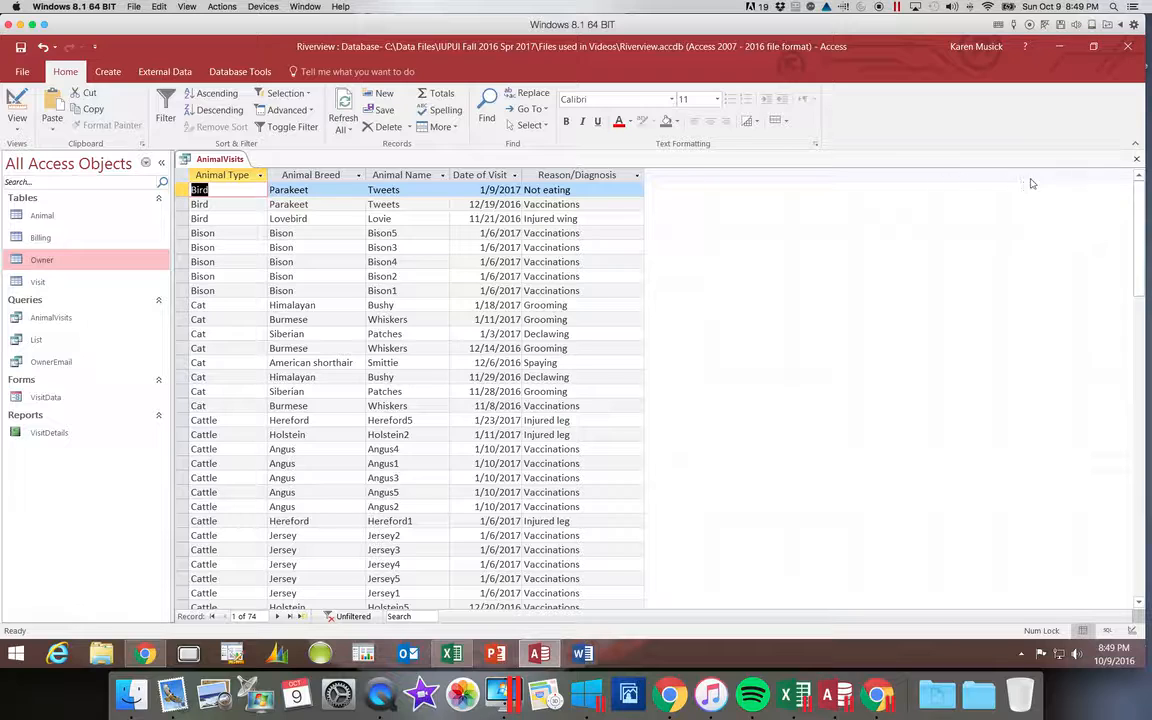
{"action": "left_click", "coordinate": [1137, 161]}
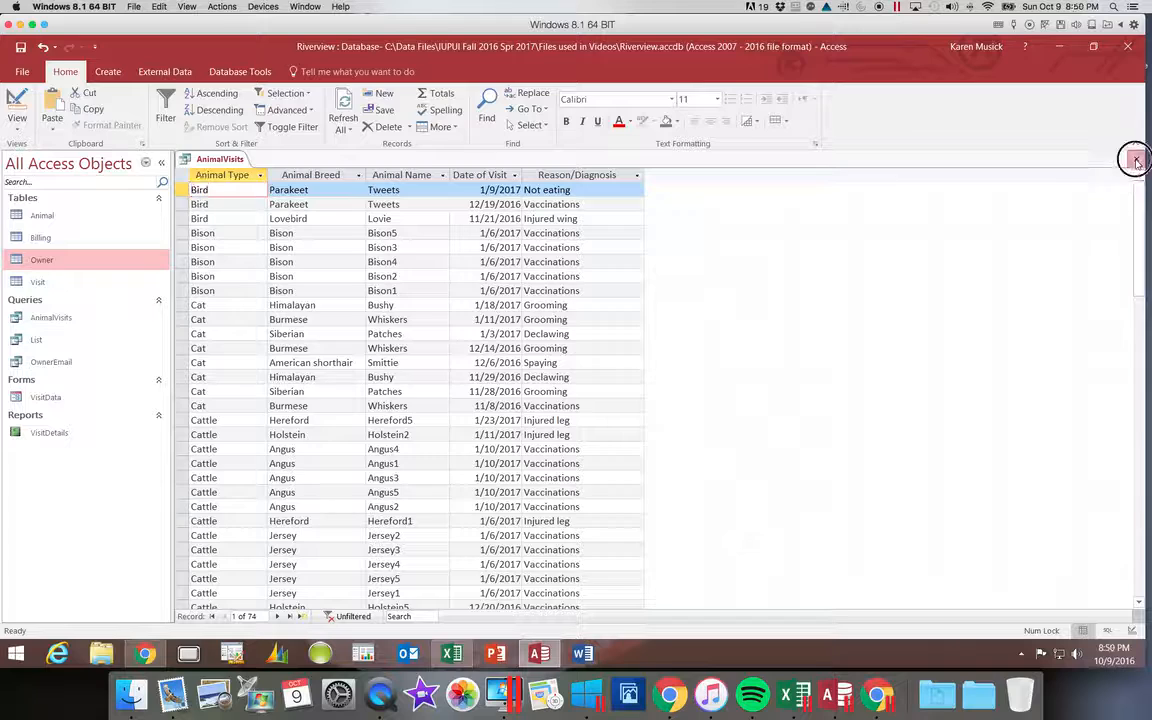